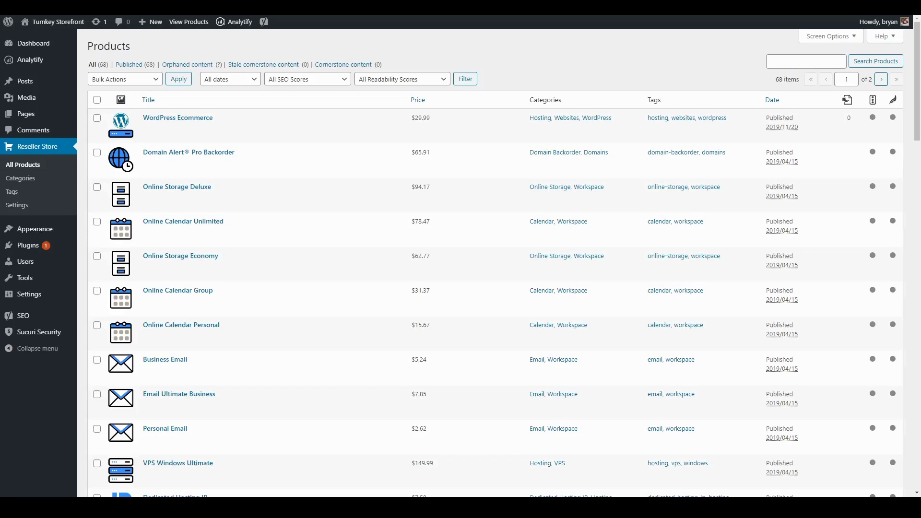
Look over the Reseller Store products list, then bring up the Pages menu in the admin sidebar.
mouse_move(269, 264)
scroll(499, 264, "down", 3)
scroll(499, 264, "up", 3)
mouse_move(25, 113)
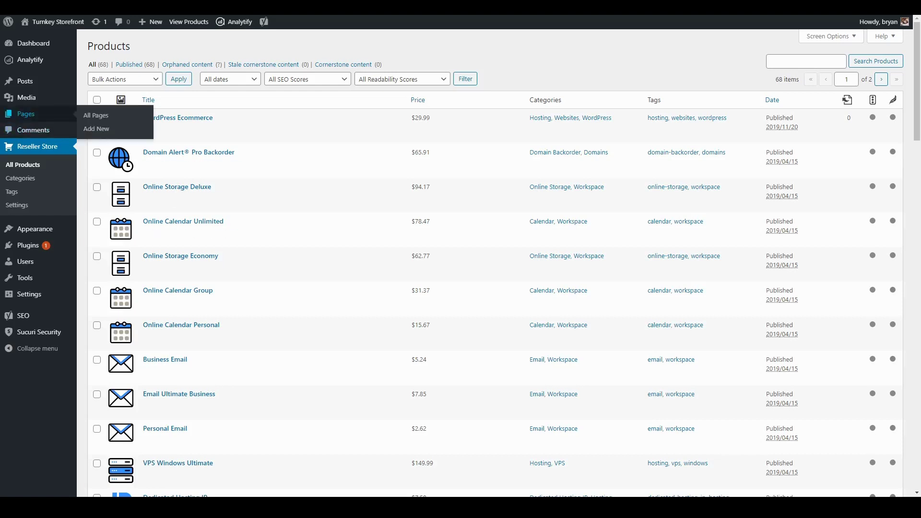
Create a new page titled 'Domains' with a Reseller Store Domain Search block below the title.
left_click(93, 129)
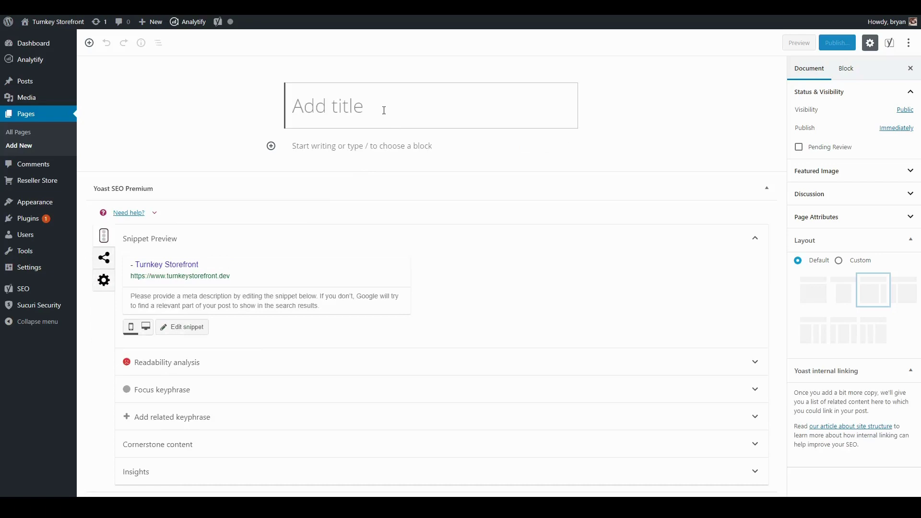
type("Domains")
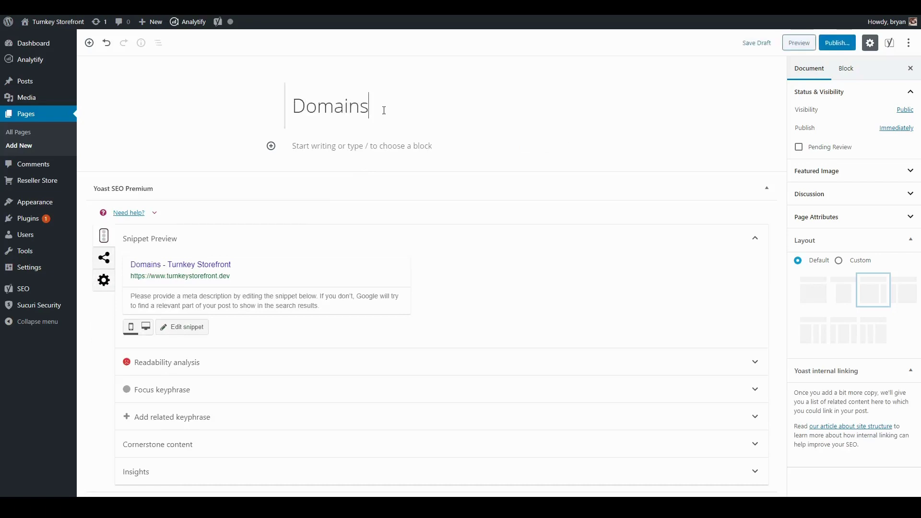
left_click(272, 148)
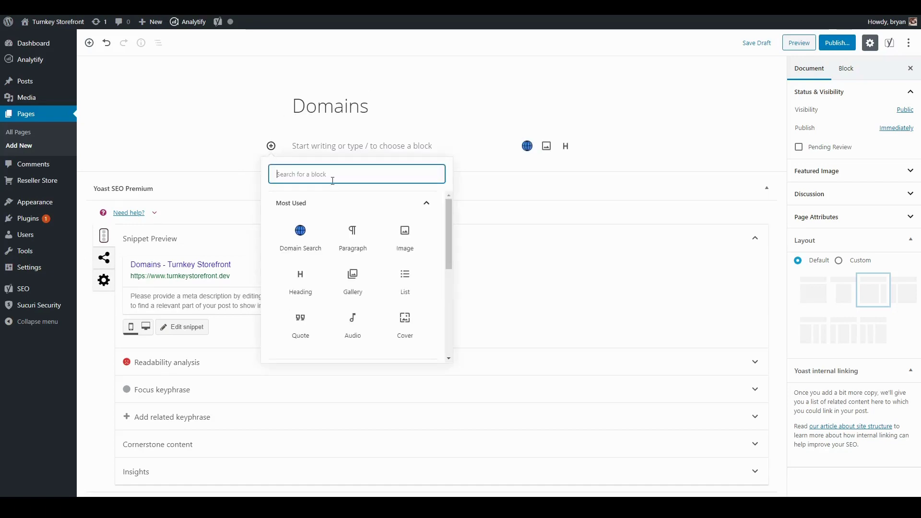
scroll(352, 230, "down", 5)
scroll(326, 322, "down", 1)
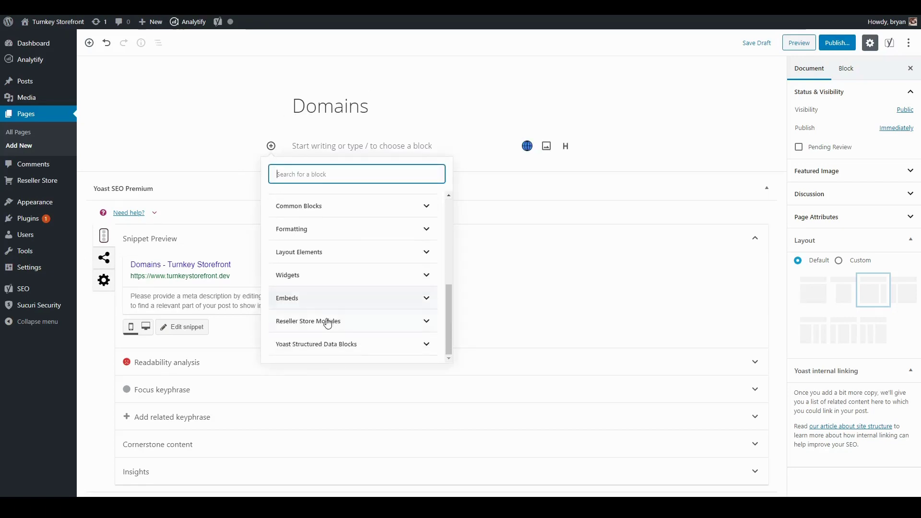
left_click(323, 321)
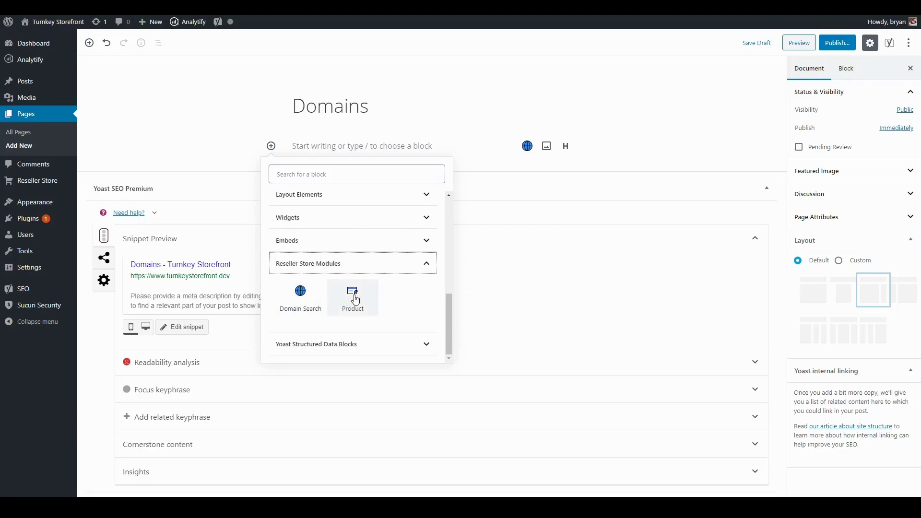
left_click(300, 296)
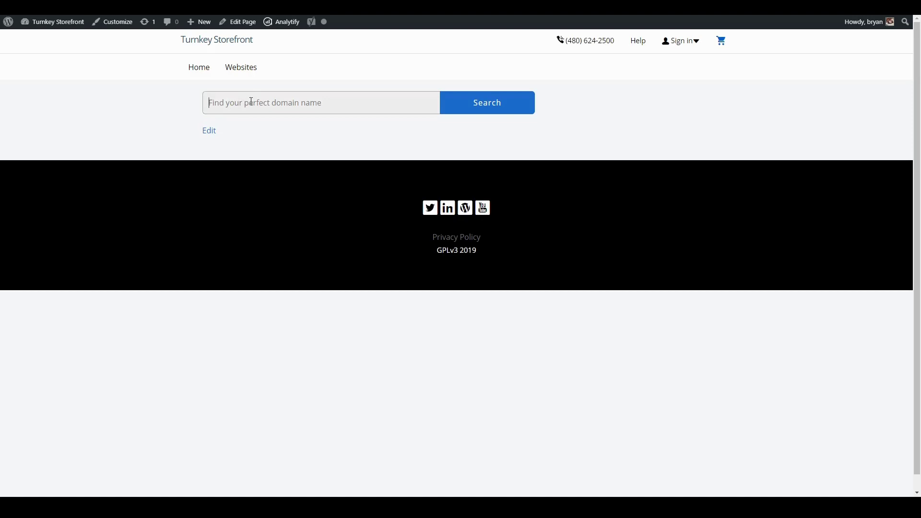
Enter 'photography business' in the domain search box on the previewed Domains page.
left_click(254, 132)
Search, add photographersbusiness.com to the cart, and continue to the cart.
left_click(464, 109)
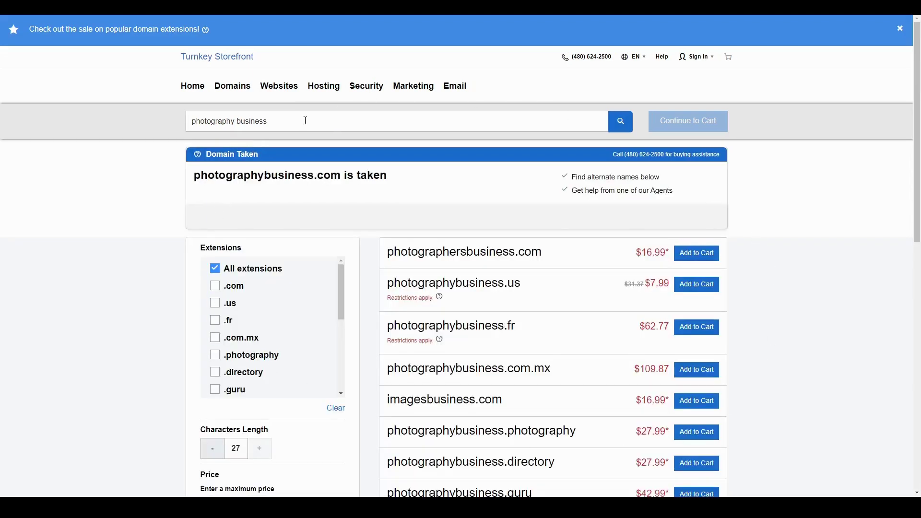
left_click(702, 255)
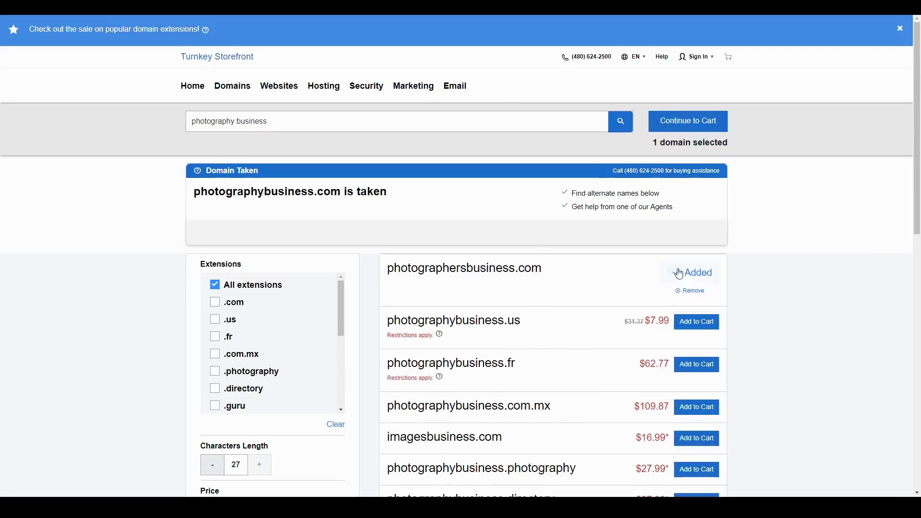
left_click(682, 121)
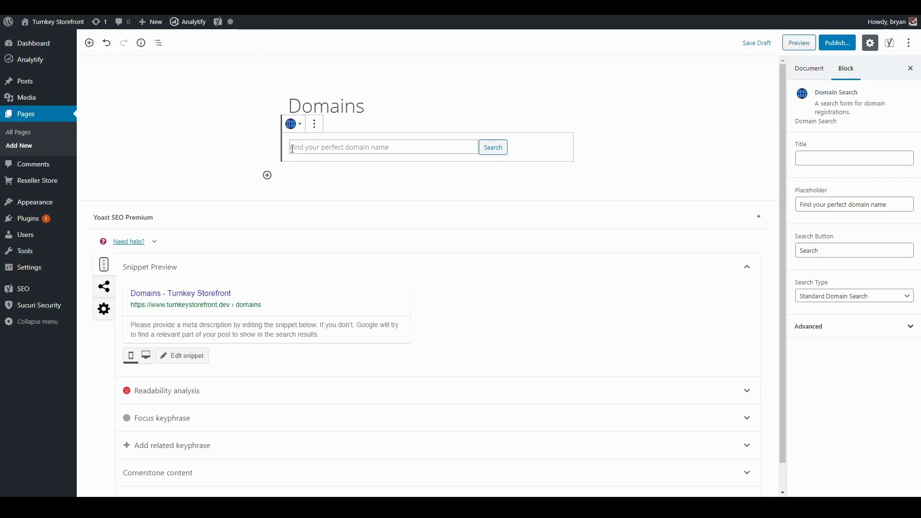
Set the Domain Search block's search type to Transfer Domain.
left_click(408, 148)
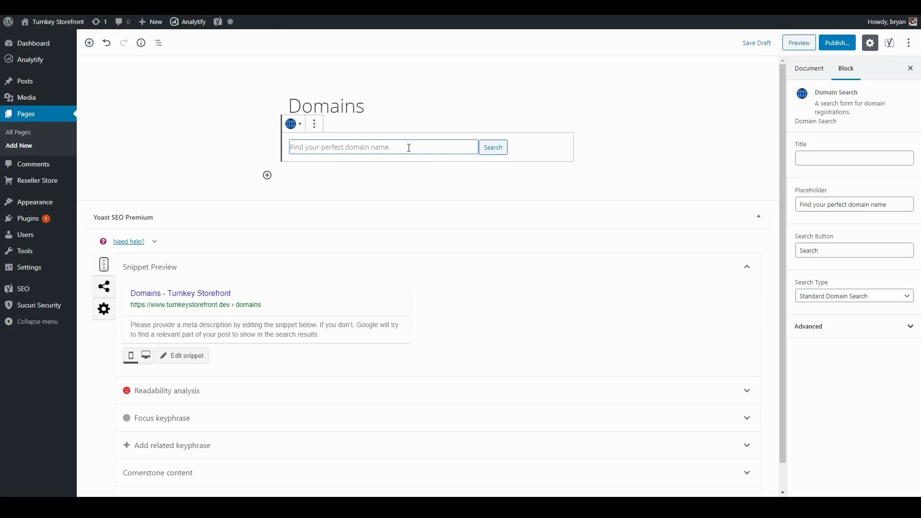
left_click(821, 298)
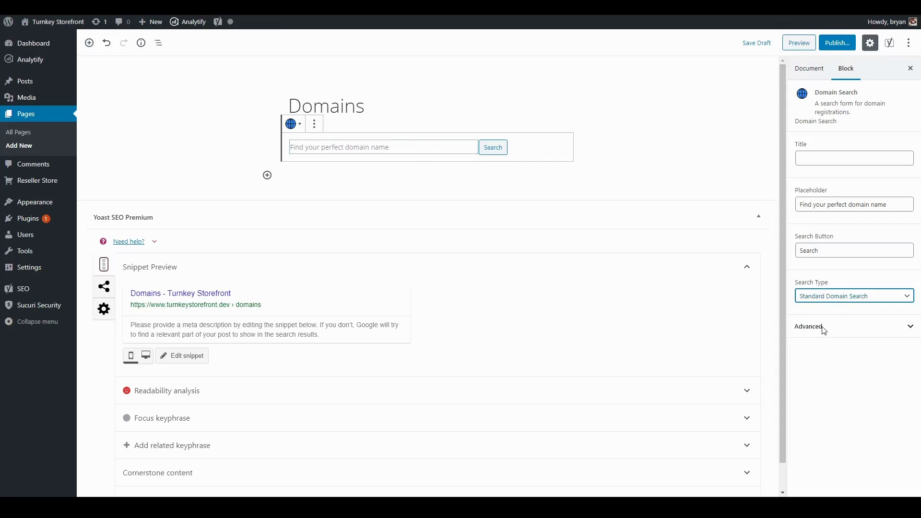
key("Down")
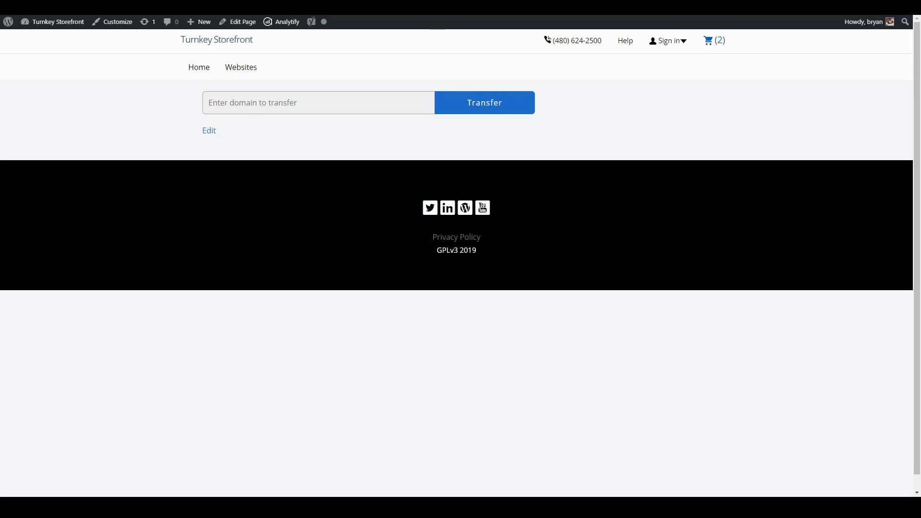
Submit a transfer of photographybusiness.com from the page preview.
left_click(337, 98)
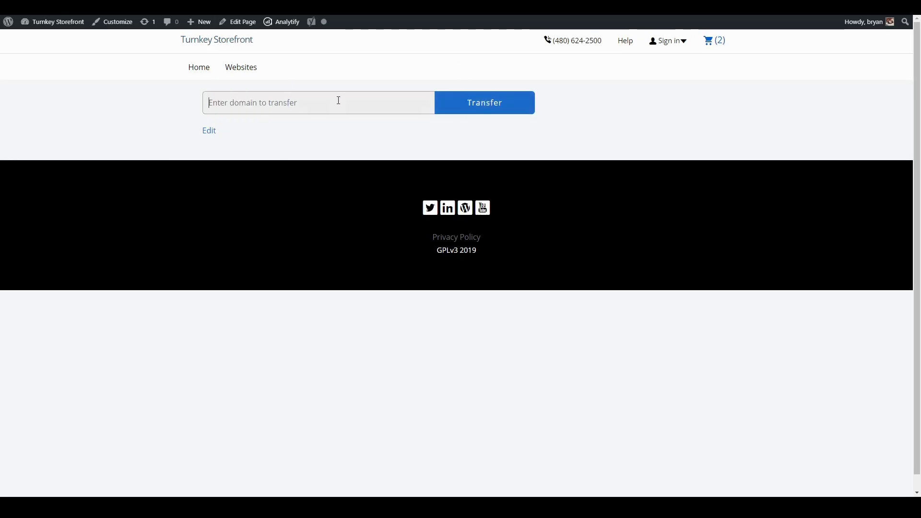
left_click(272, 160)
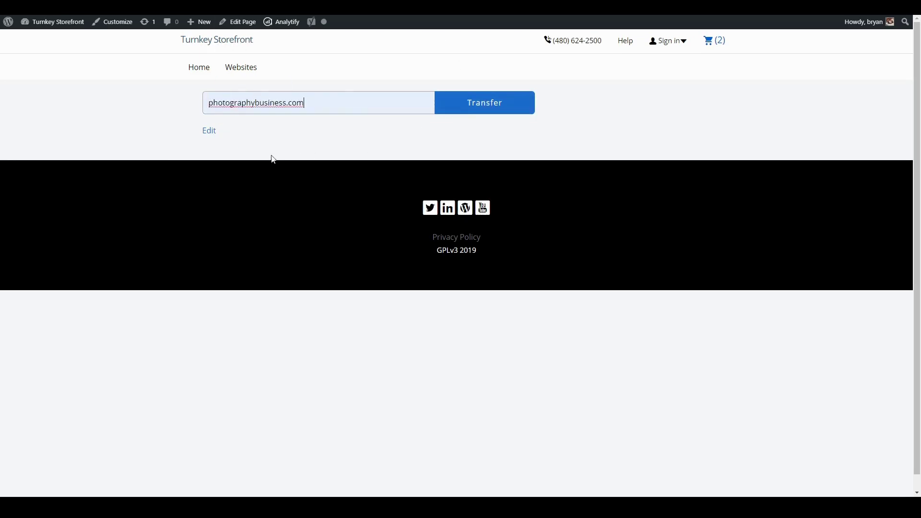
left_click(488, 107)
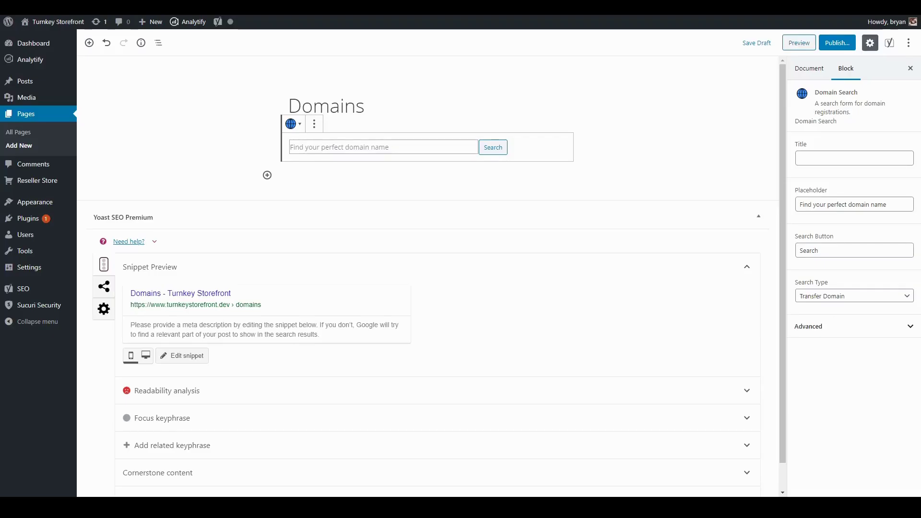
Switch the block to Advanced Domain Search and search 'Photography business' in the preview.
left_click(366, 149)
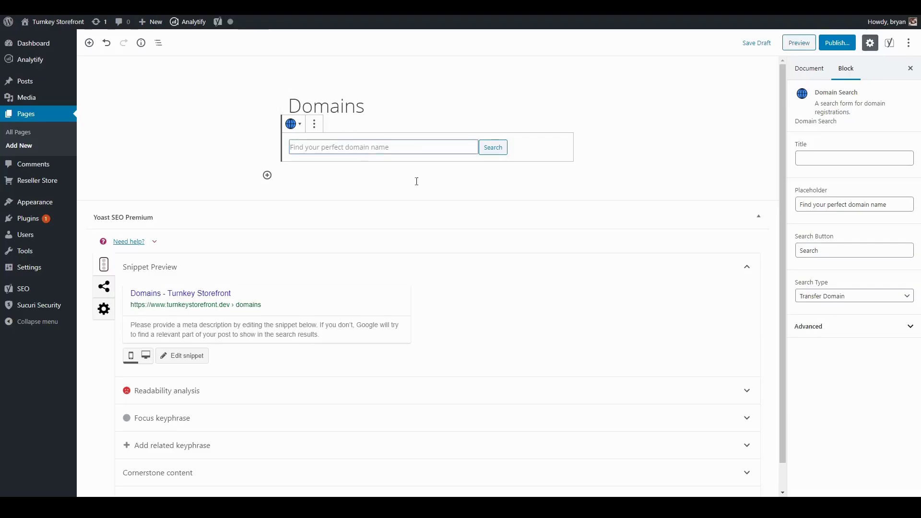
left_click(846, 296)
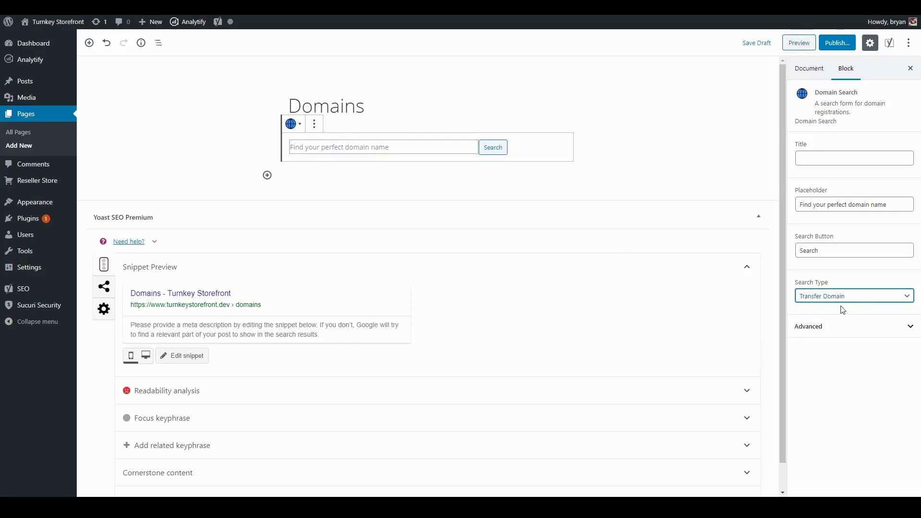
left_click(842, 320)
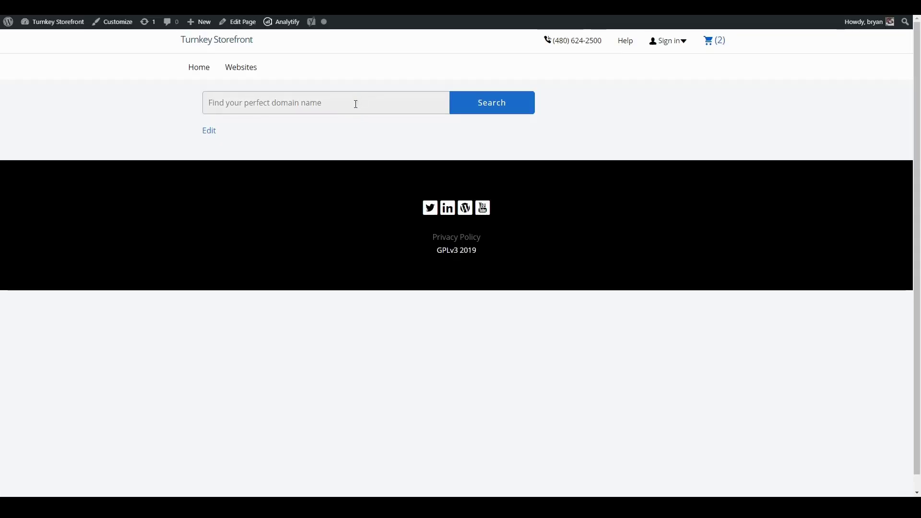
type("Photo")
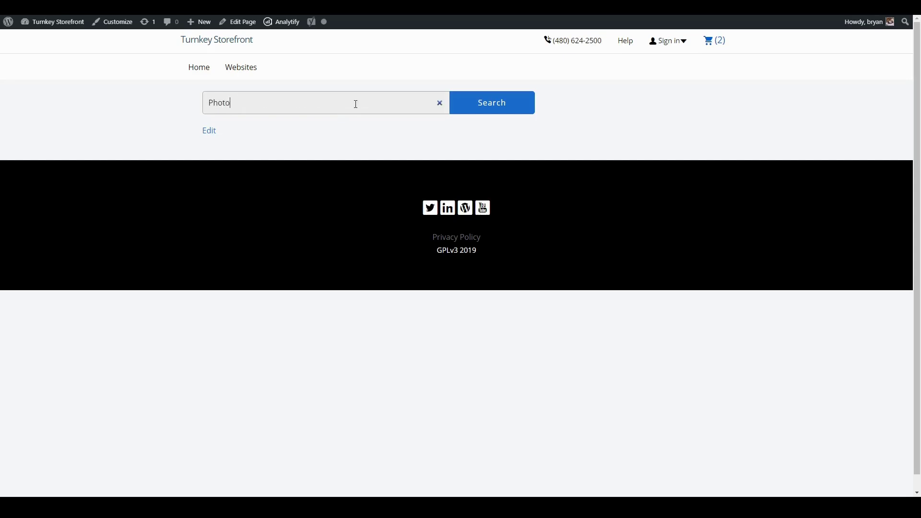
type("graphy business")
key("Return")
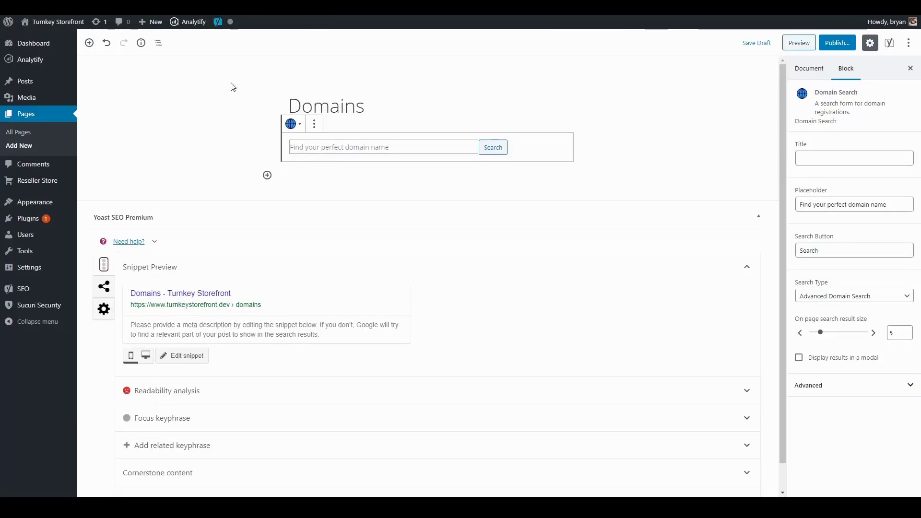
Insert a Product block showing cPanel Economy below the domain search, then preview the page.
left_click(268, 175)
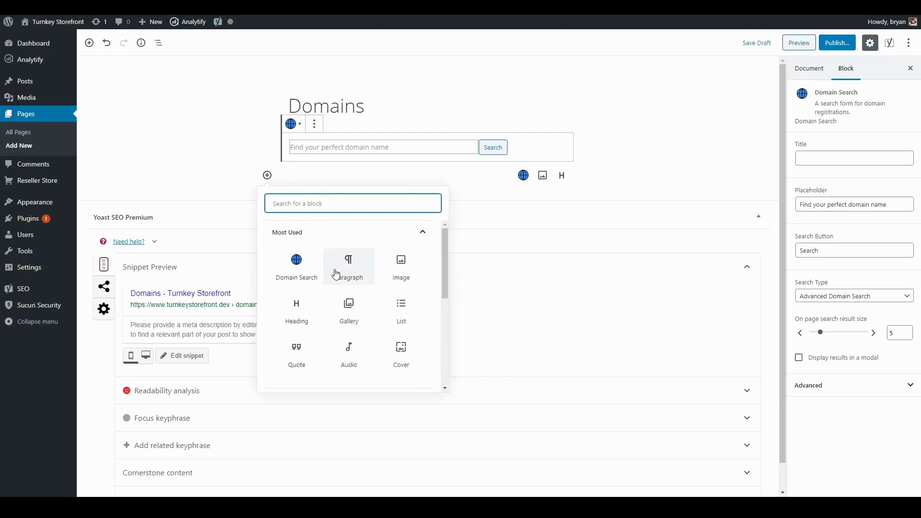
scroll(336, 275, "down", 6)
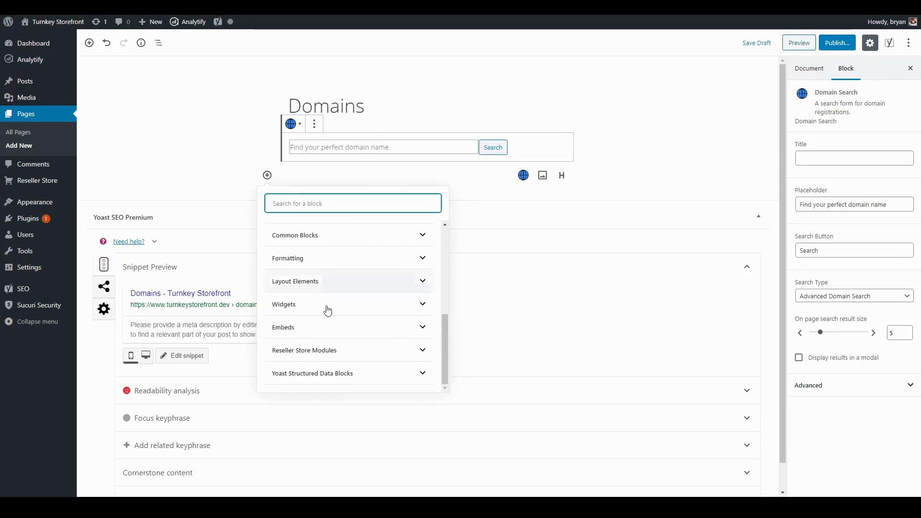
left_click(315, 356)
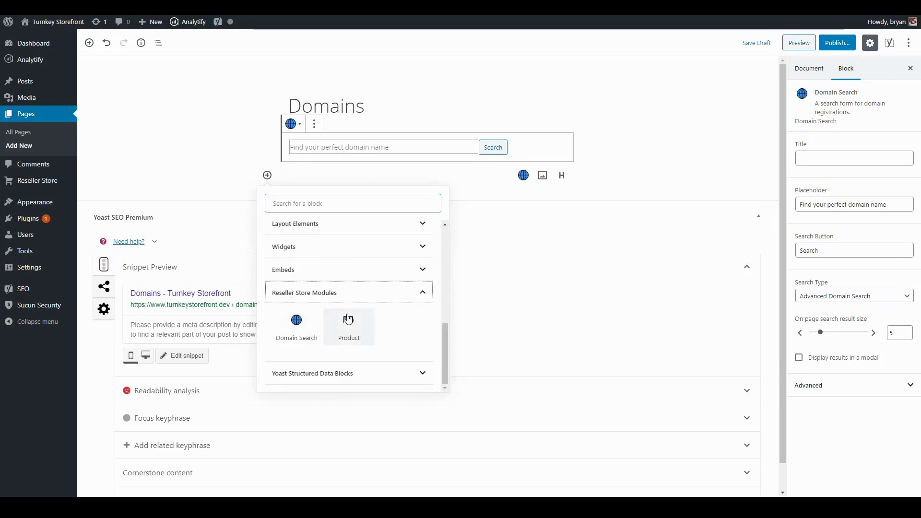
left_click(350, 329)
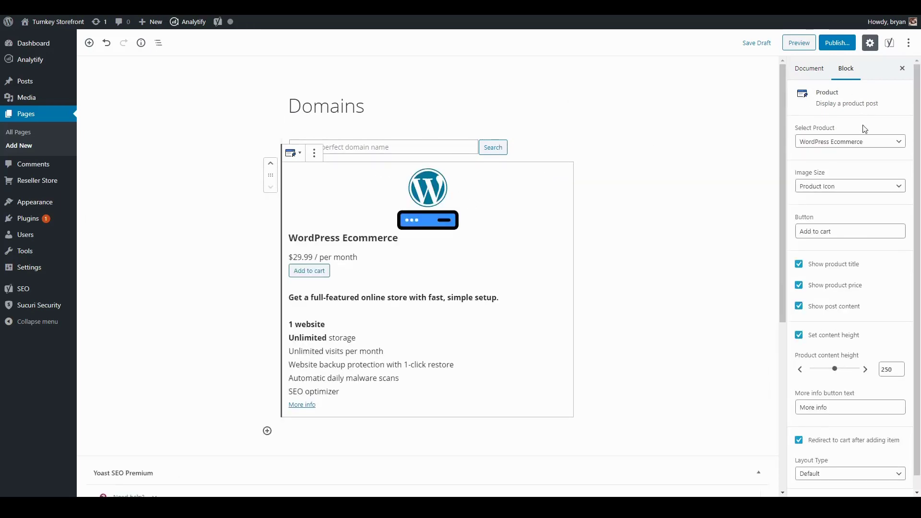
left_click(857, 144)
left_click(832, 253)
left_click(798, 42)
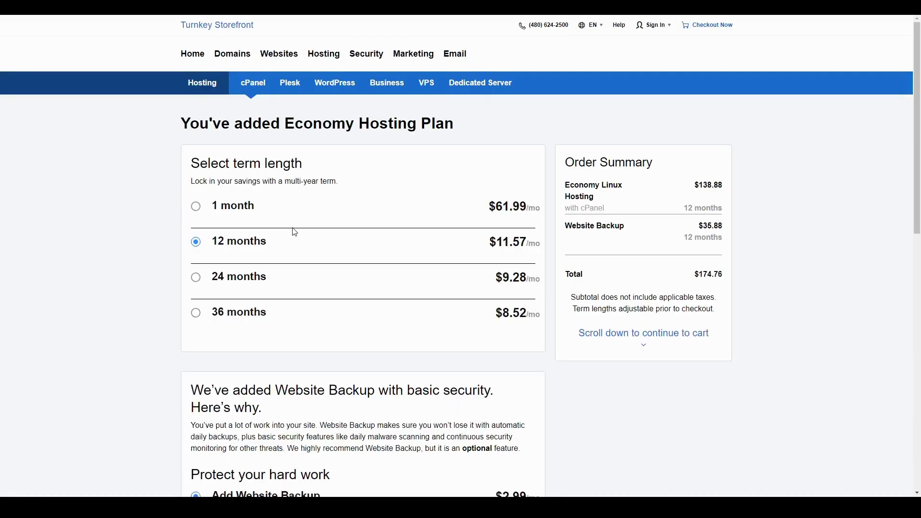
Decline the website security and SSL certificate add-ons and continue the hosting checkout.
scroll(278, 310, "down", 6)
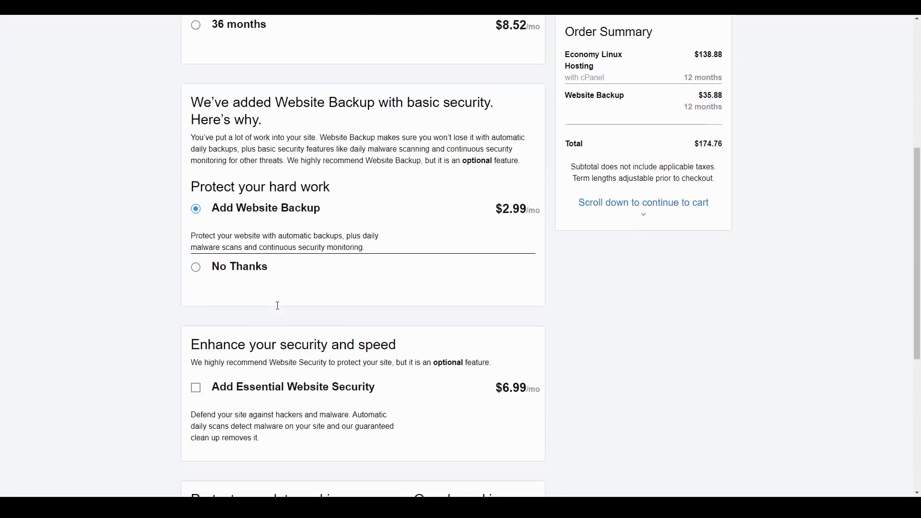
scroll(277, 305, "down", 6)
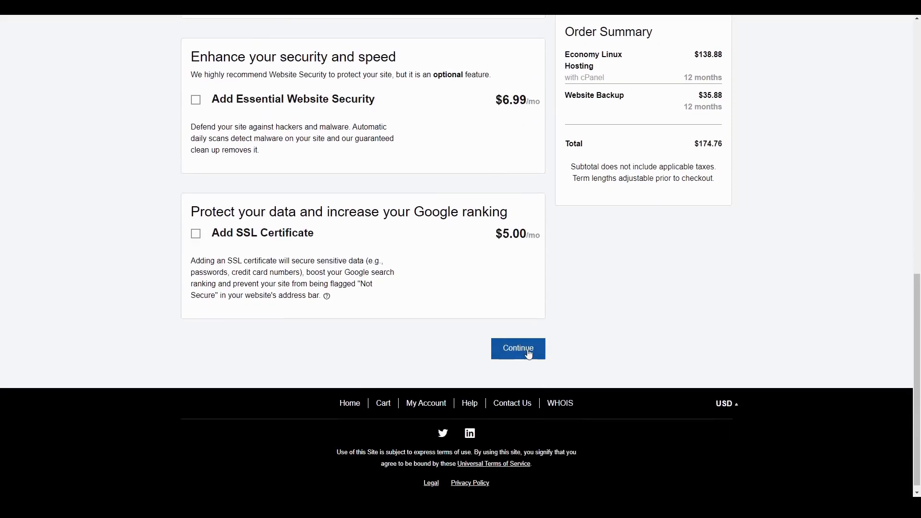
left_click(529, 354)
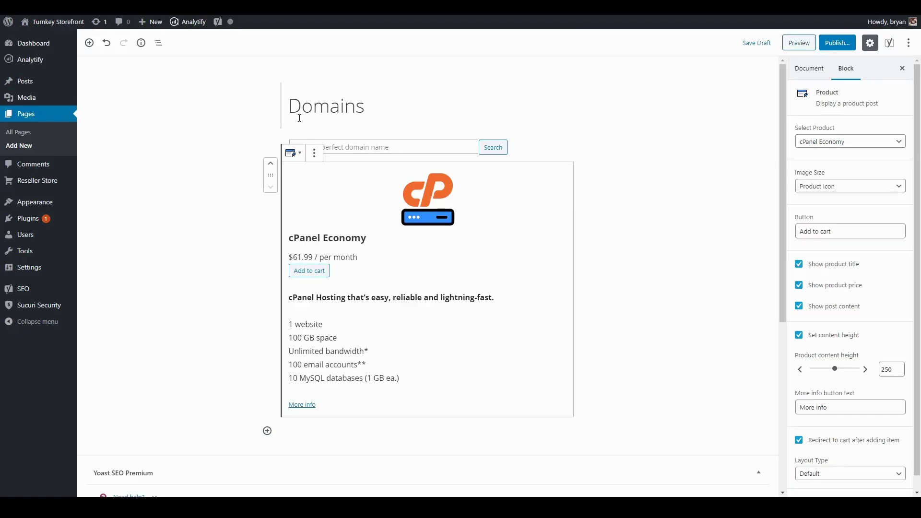
Go to the live site front page via the site name in the admin bar.
left_click(38, 23)
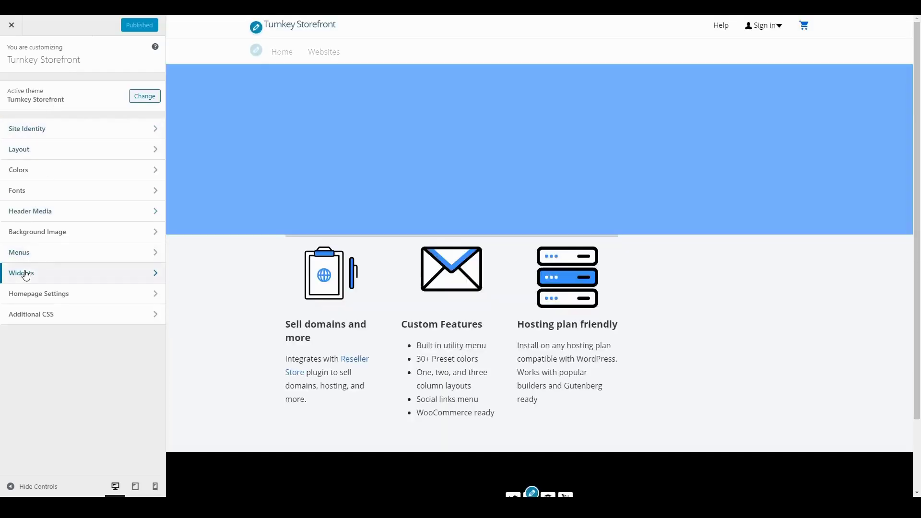
Add a Reseller Domain Search widget to the Customizer's Hero widget area.
left_click(26, 277)
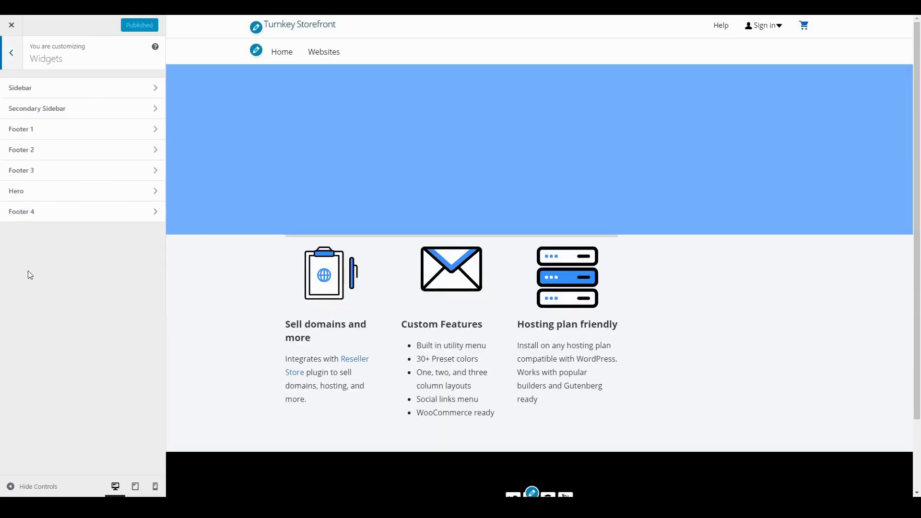
left_click(52, 191)
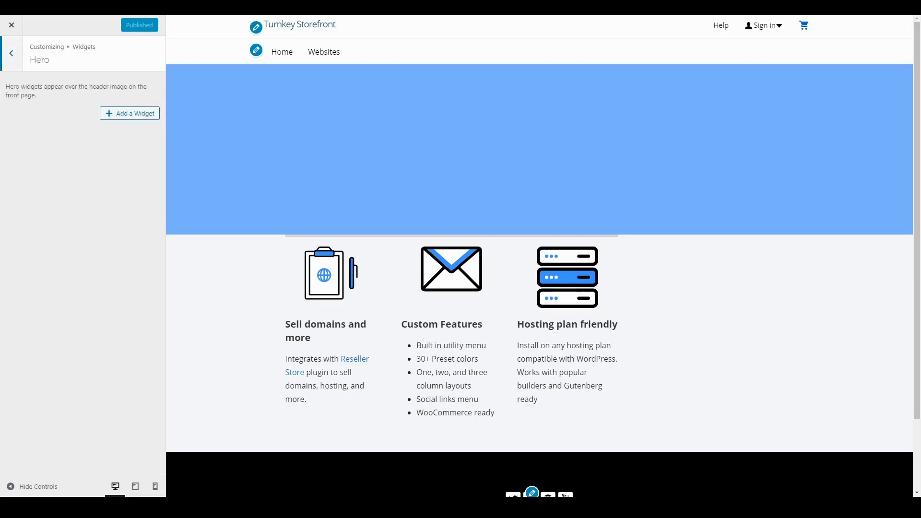
left_click(128, 114)
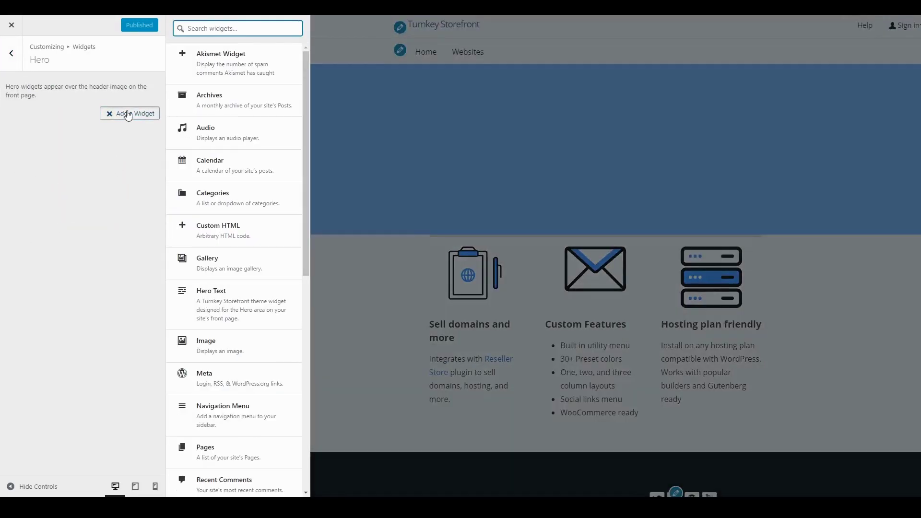
scroll(242, 207, "down", 6)
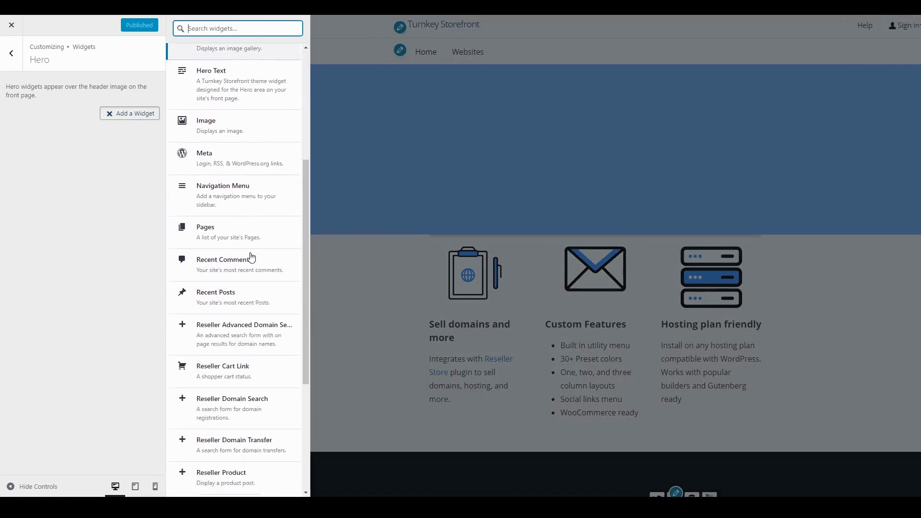
scroll(251, 254, "down", 2)
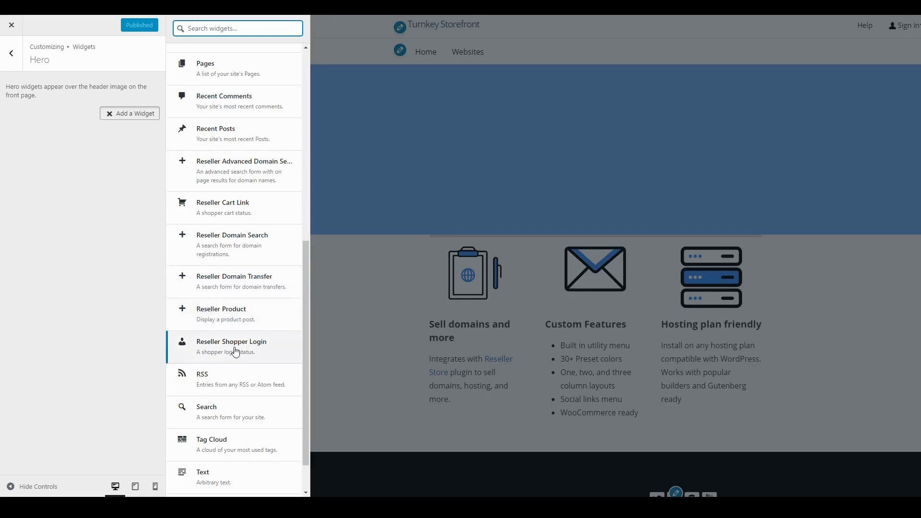
left_click(252, 244)
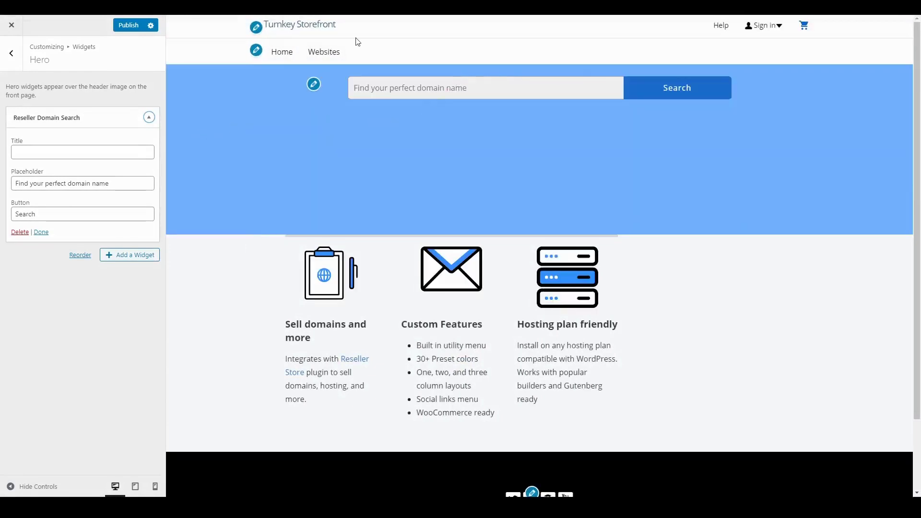
Title the Hero domain search widget 'New .COMs from $16.99' and go back to the widget areas.
left_click(101, 156)
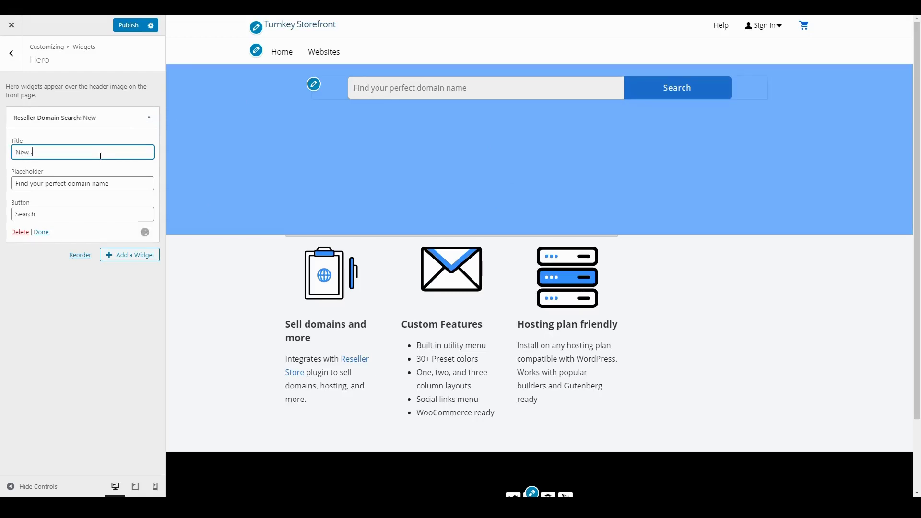
type("COMs")
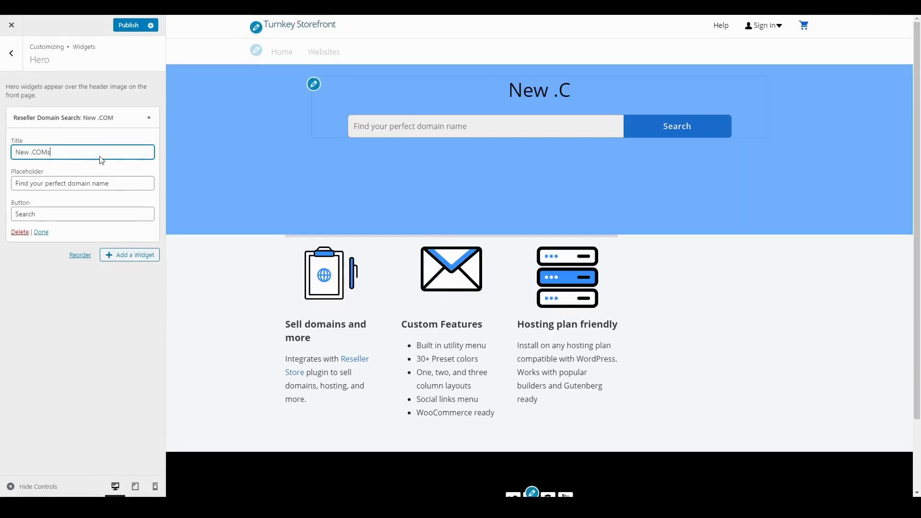
type(" from")
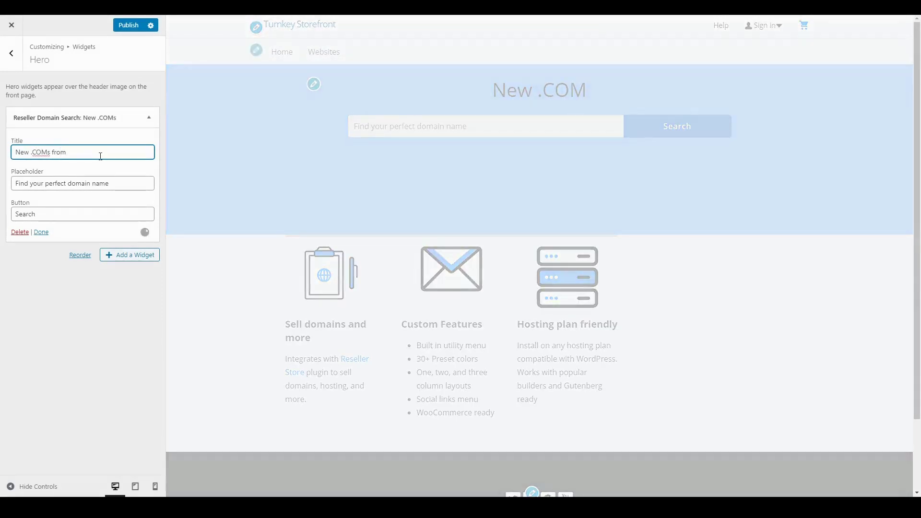
type(" $1")
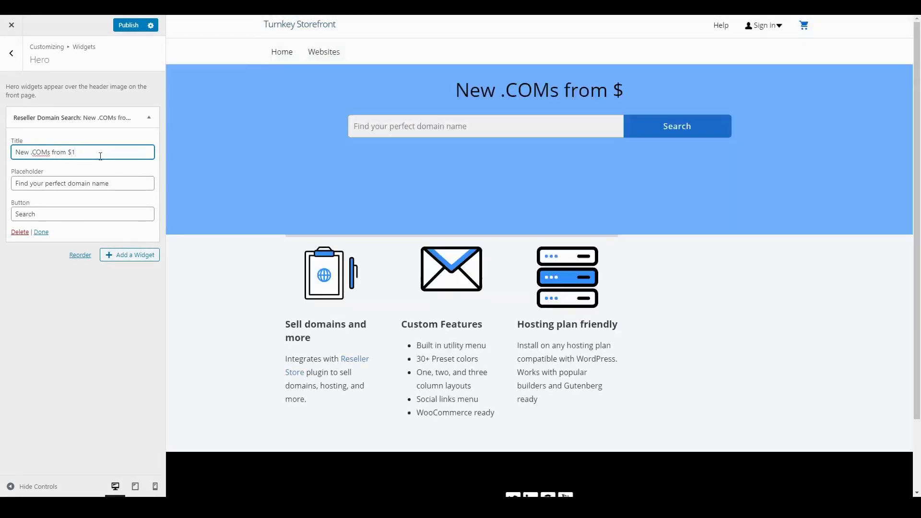
type("6.99")
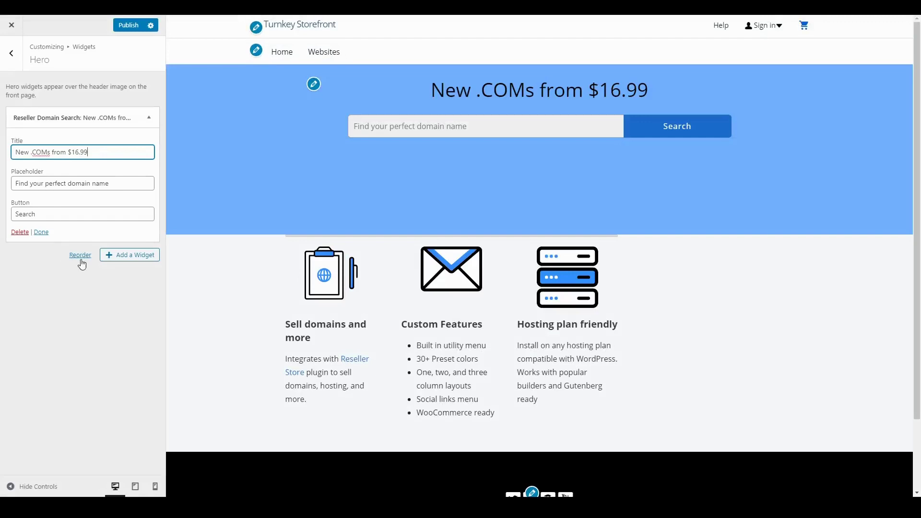
left_click(12, 62)
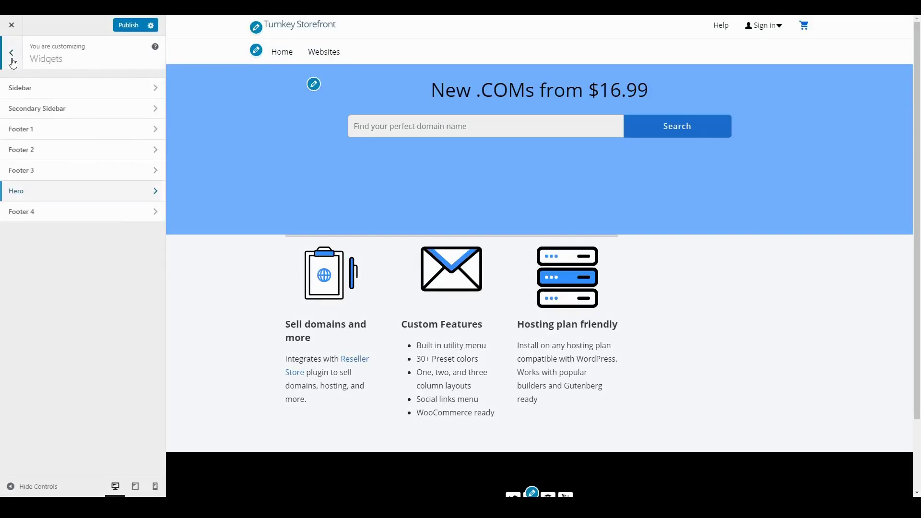
Add Reseller Cart Link and Reseller Shopper Login widgets to the Sidebar and publish.
left_click(47, 91)
left_click(116, 114)
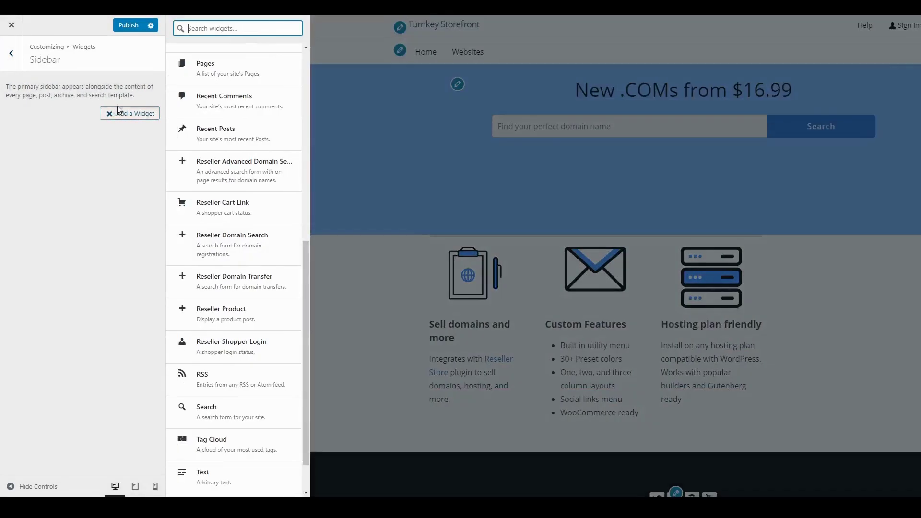
scroll(258, 267, "down", 1)
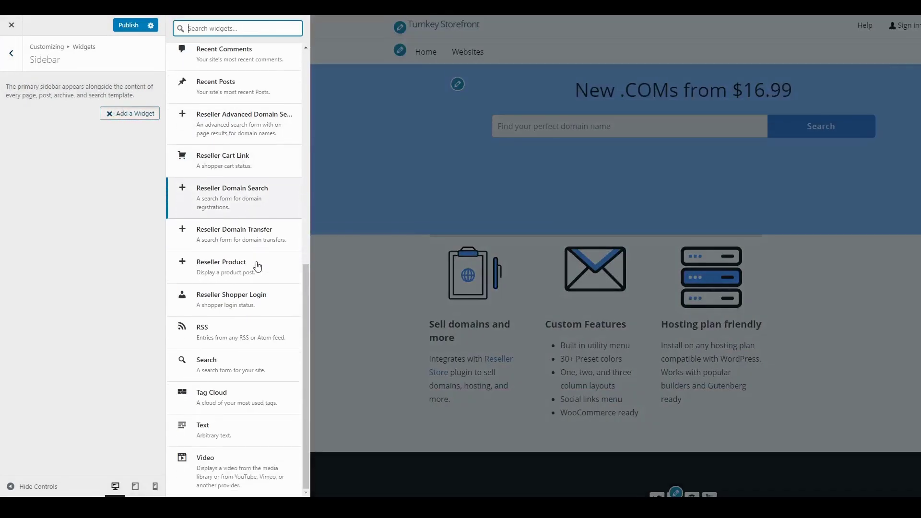
left_click(232, 165)
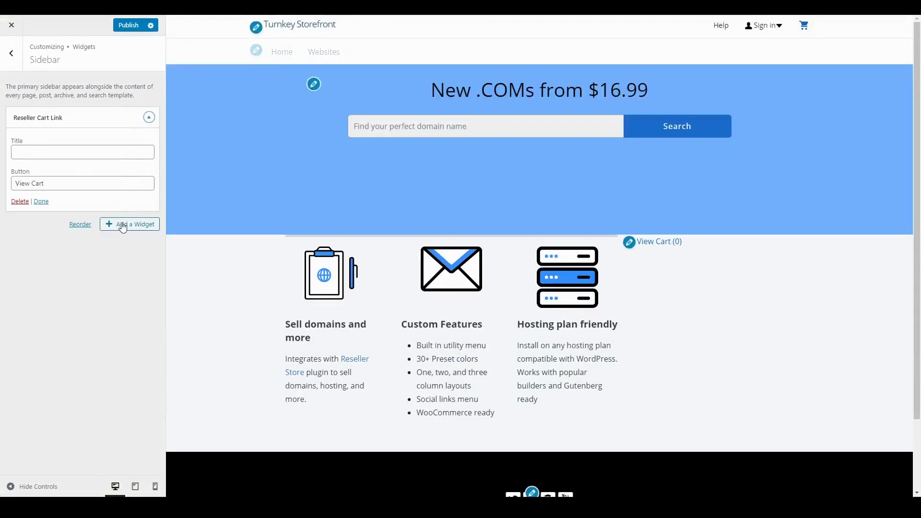
left_click(120, 229)
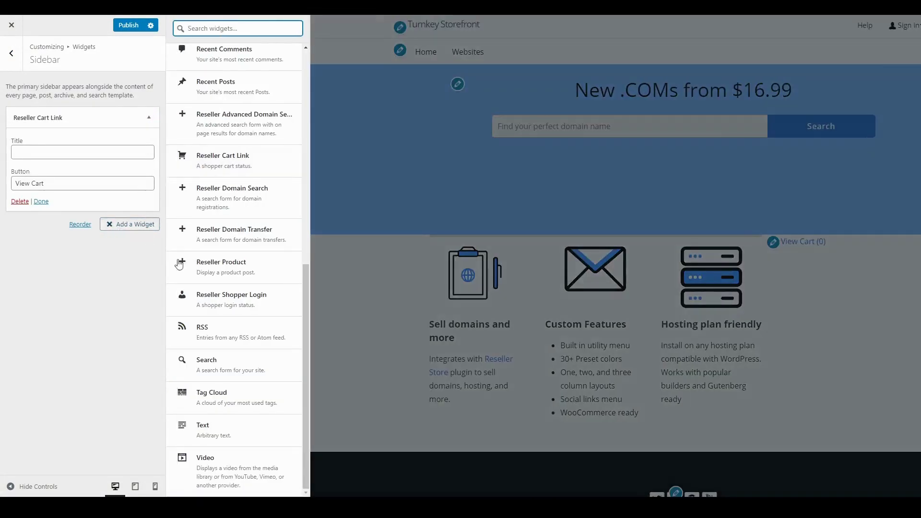
left_click(233, 304)
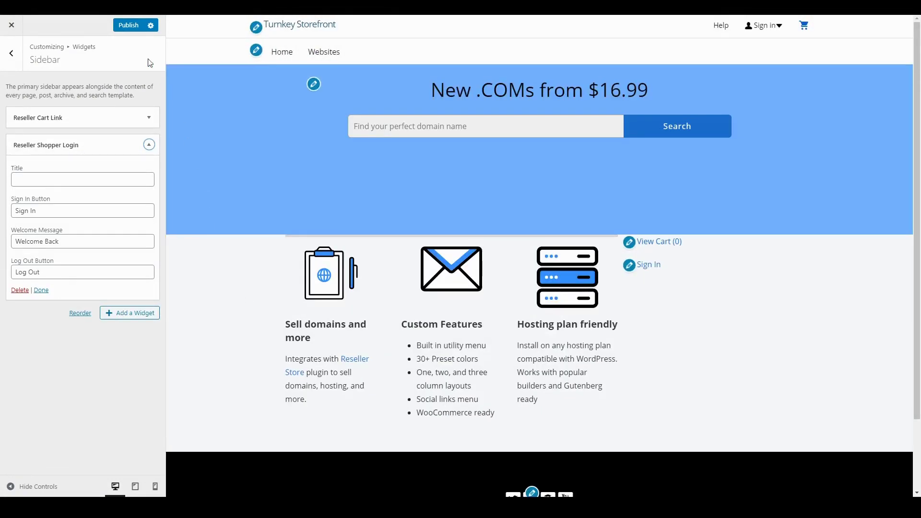
left_click(128, 27)
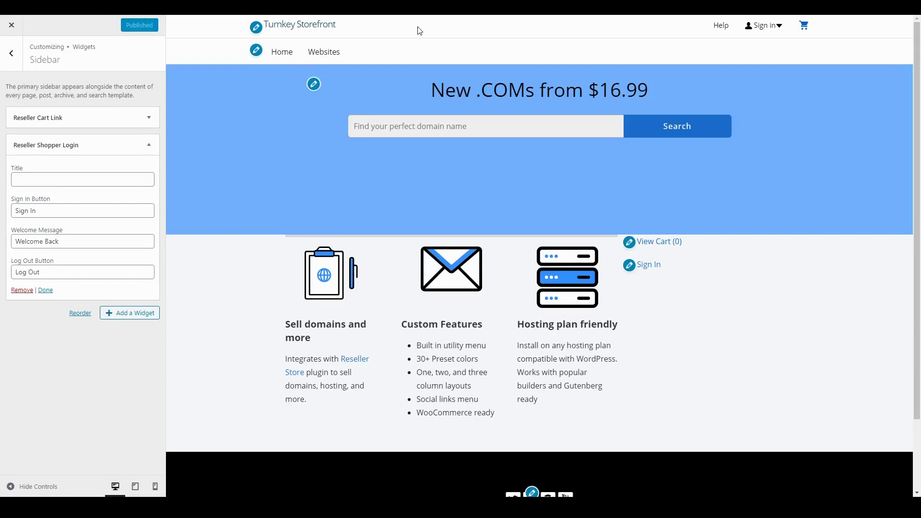
On the live site, follow the sidebar View Cart link, return home, and reopen the Customizer.
left_click(13, 26)
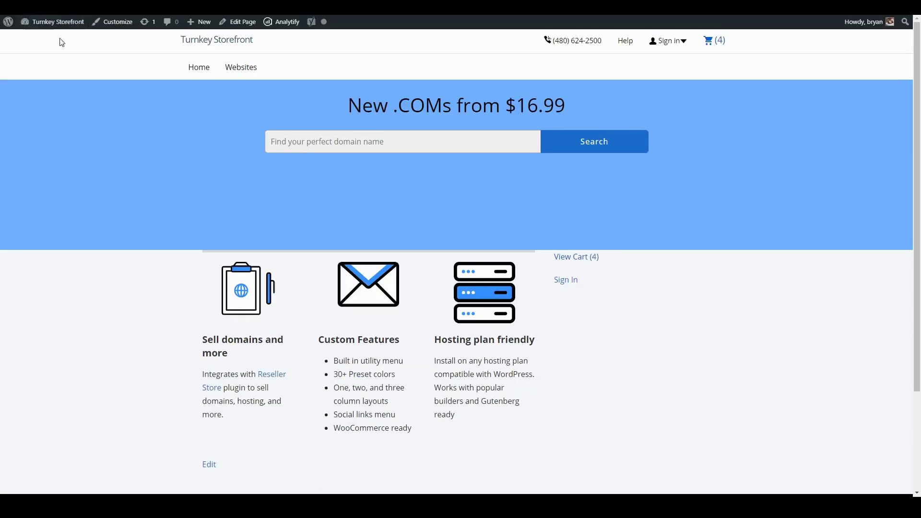
left_click(579, 261)
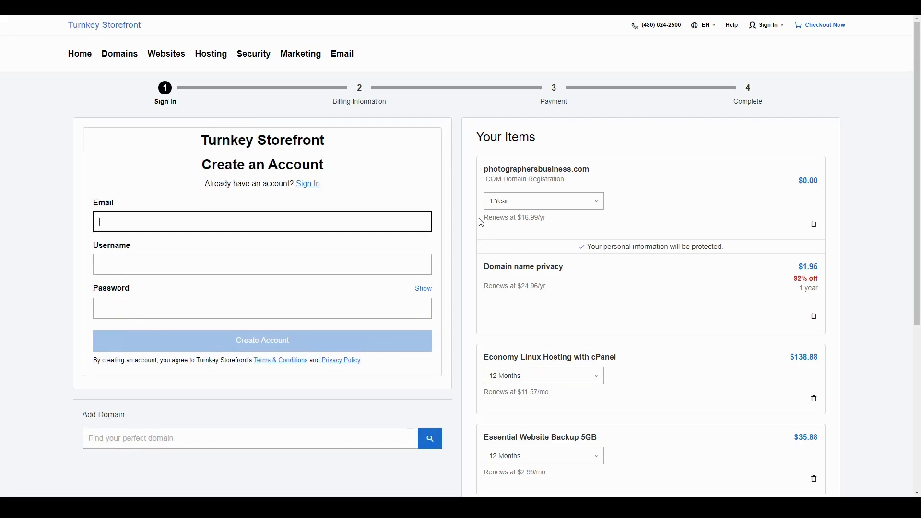
left_click(97, 26)
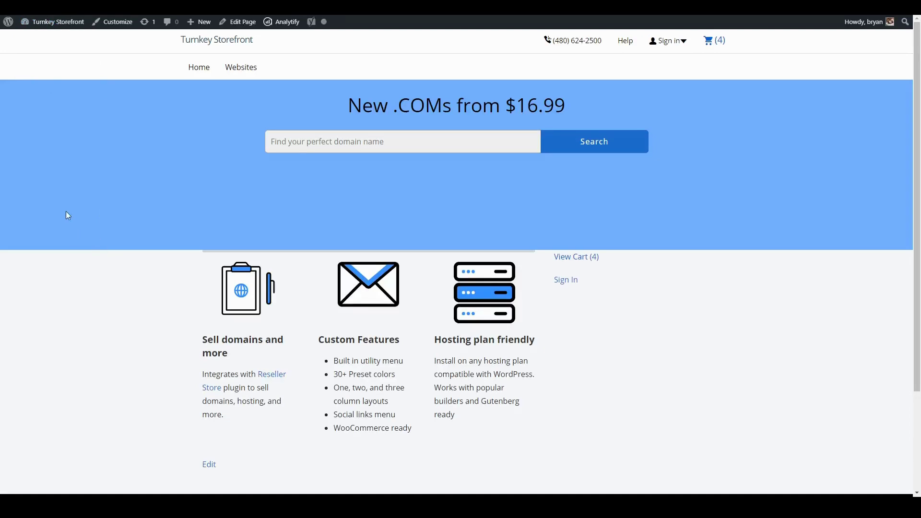
left_click(111, 27)
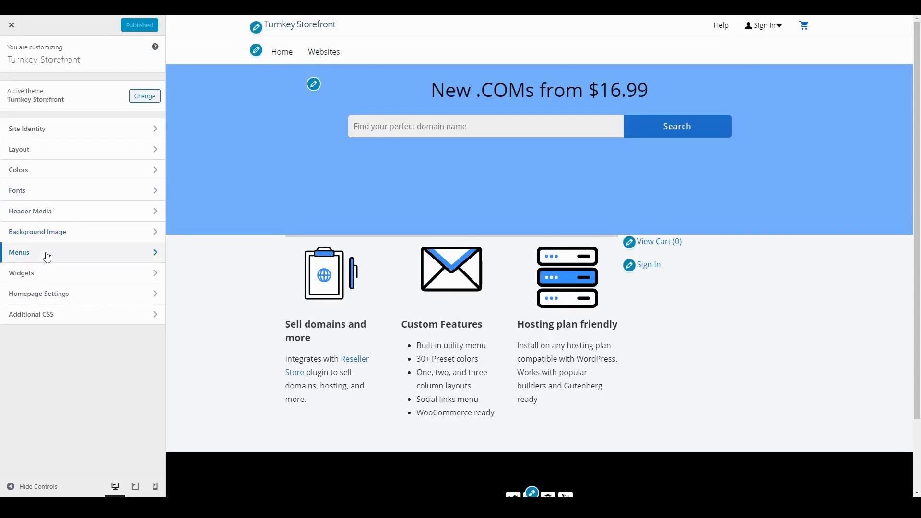
Remove the invalid Domains item from the Primary Menu.
left_click(47, 258)
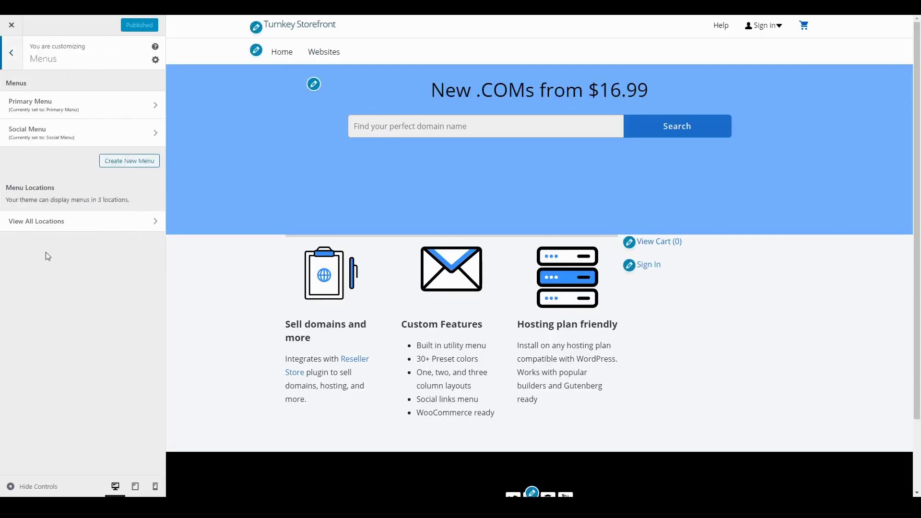
left_click(70, 105)
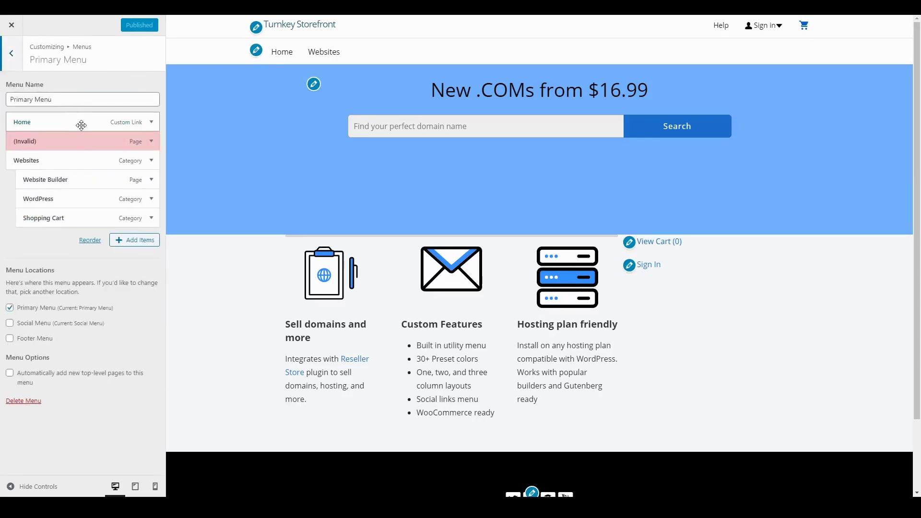
left_click(151, 142)
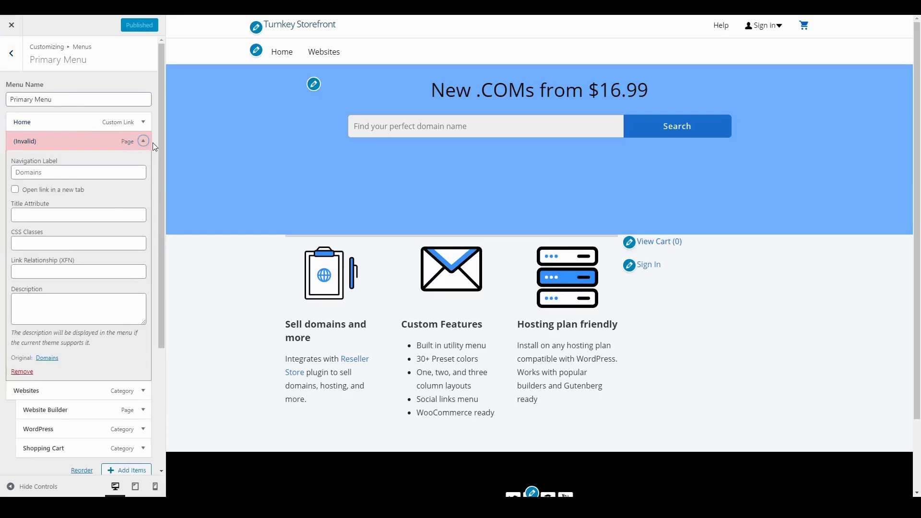
left_click(22, 373)
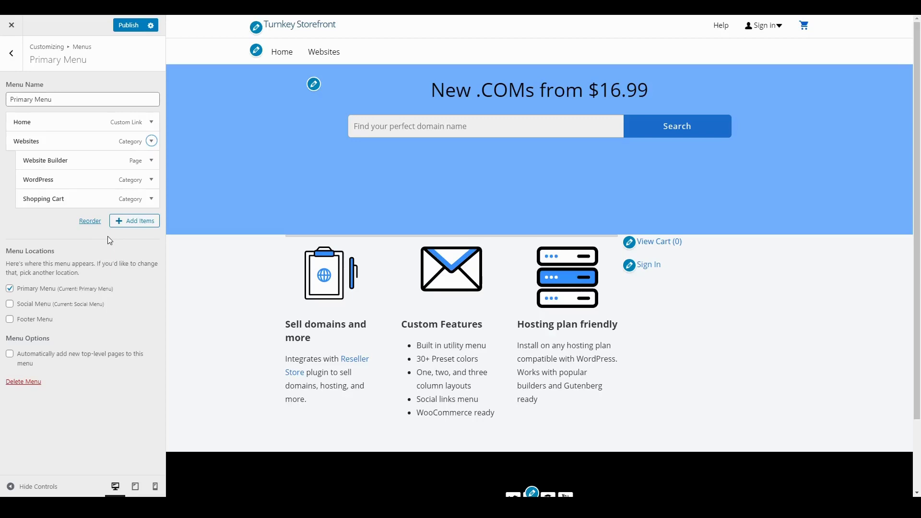
Add the Hosting and WordPress categories to the Primary Menu, nesting WordPress under Hosting.
left_click(140, 224)
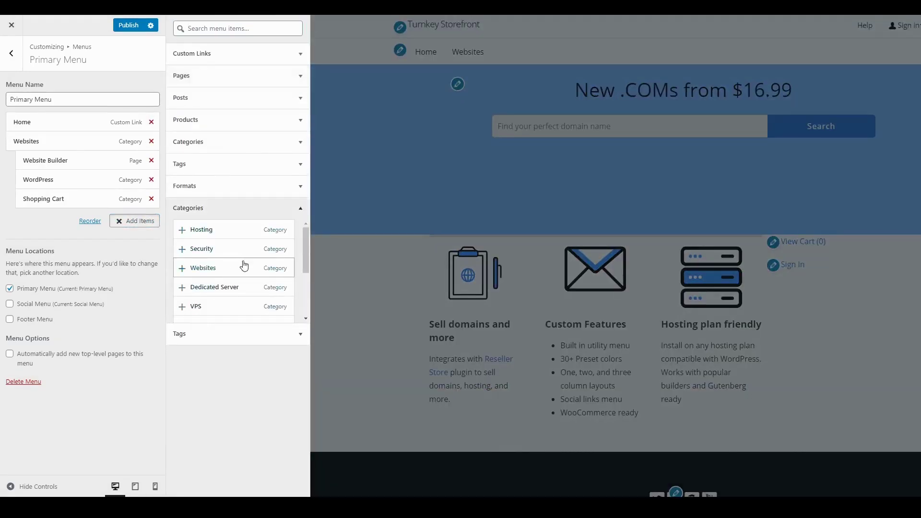
scroll(244, 267, "down", 1)
scroll(243, 267, "down", 5)
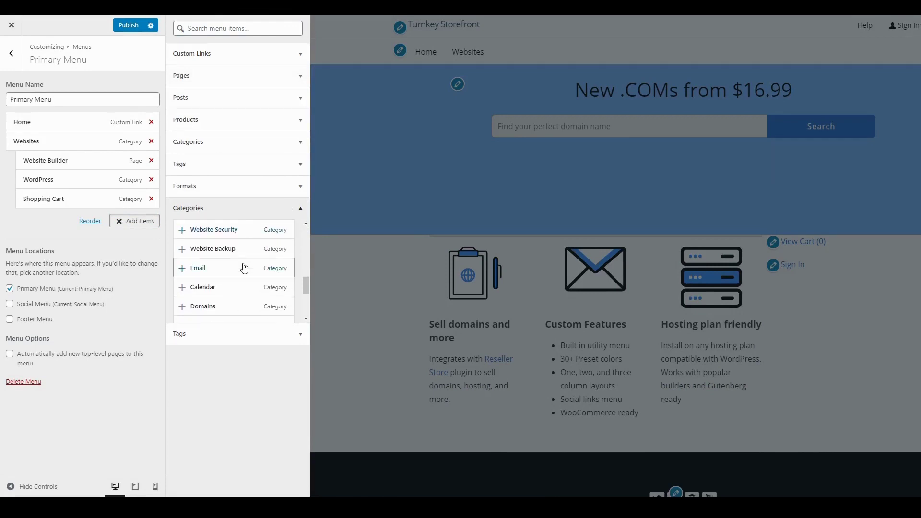
scroll(244, 273, "up", 5)
scroll(243, 273, "up", 2)
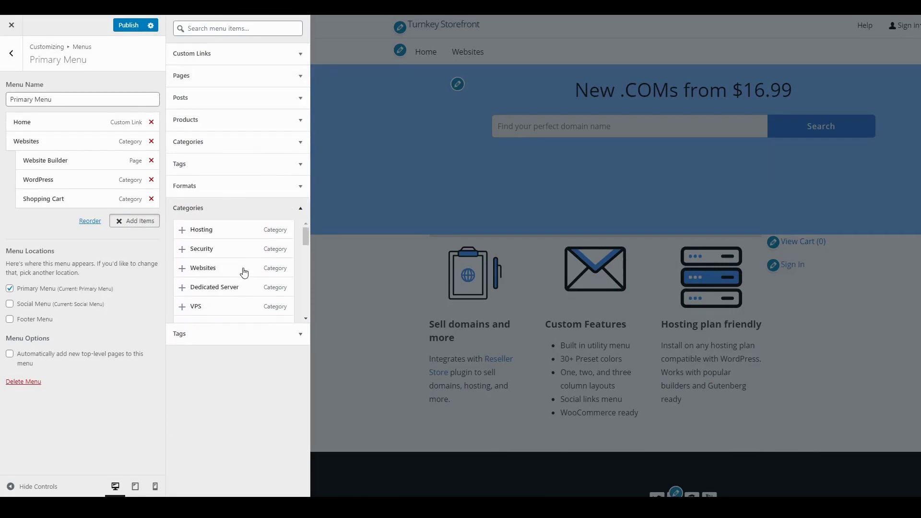
left_click(219, 231)
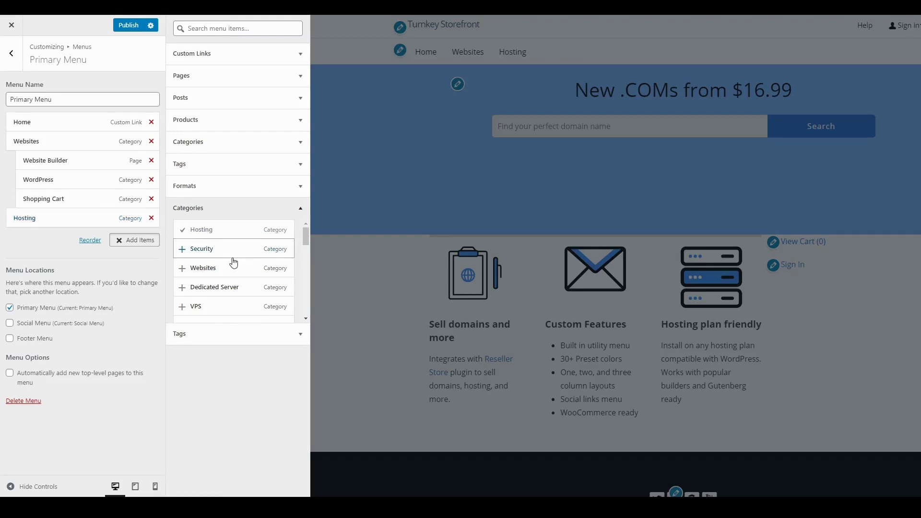
scroll(233, 262, "down", 3)
scroll(233, 261, "down", 3)
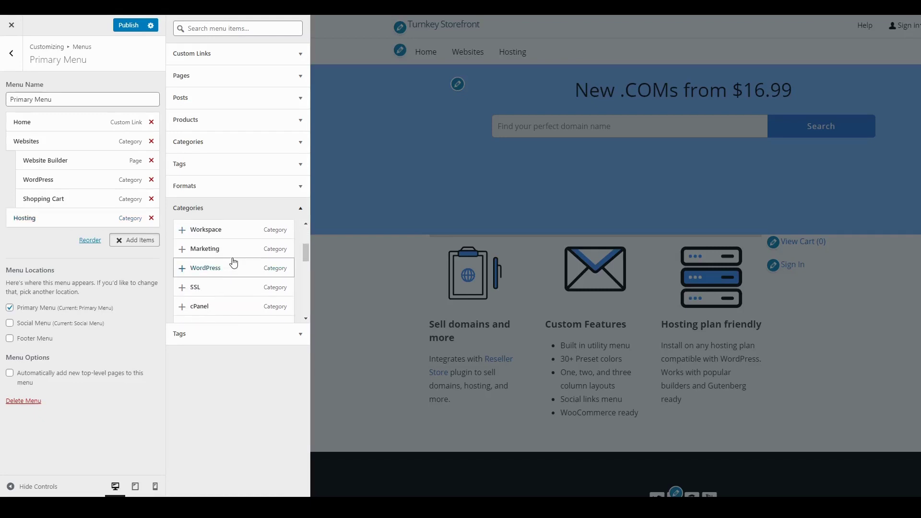
left_click(214, 272)
left_click_drag(27, 237, 61, 242)
Add cPanel and Business under Hosting, relabelling Business as 'Business Hosting'.
scroll(239, 271, "down", 3)
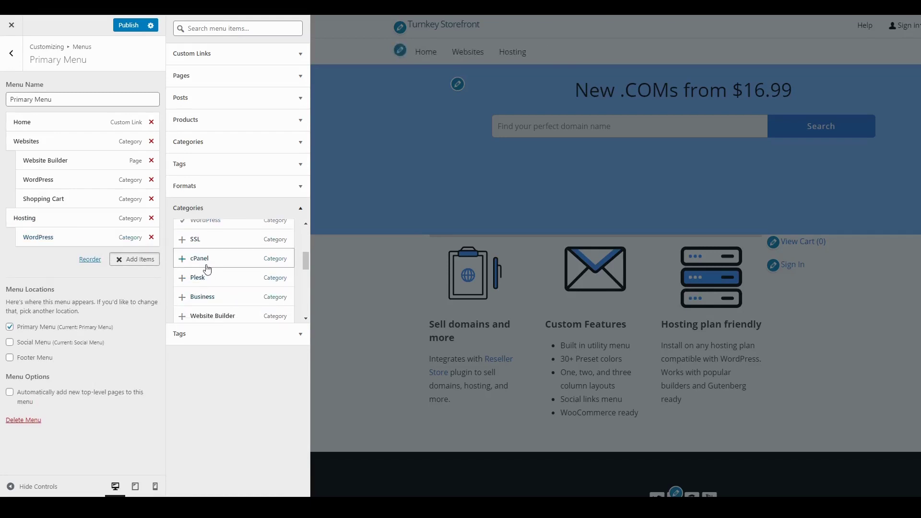
left_click(207, 265)
left_click_drag(50, 258, 64, 275)
left_click(225, 306)
left_click(64, 275)
left_click(59, 306)
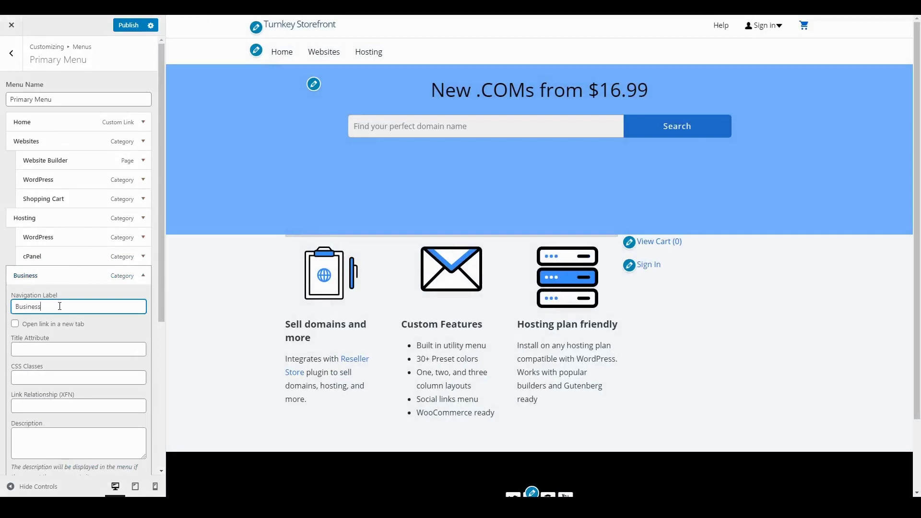
type("Hosting")
scroll(62, 307, "down", 2)
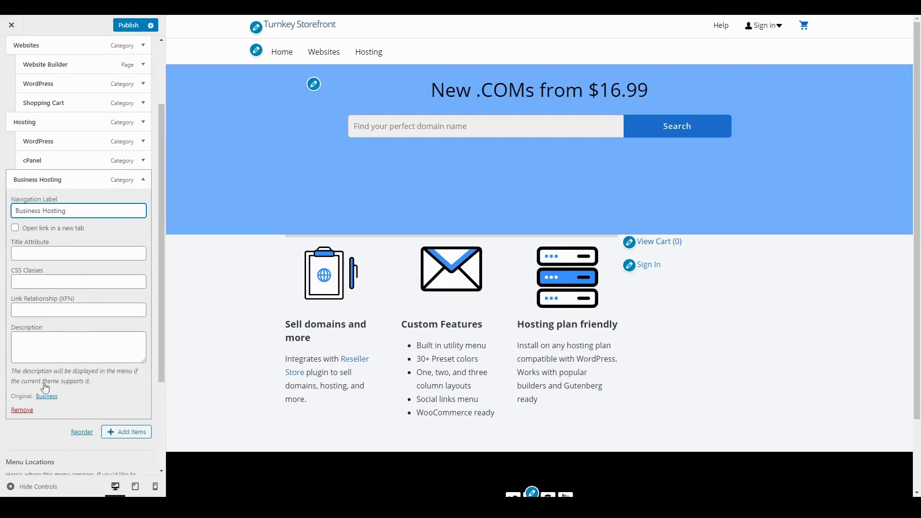
left_click(49, 156)
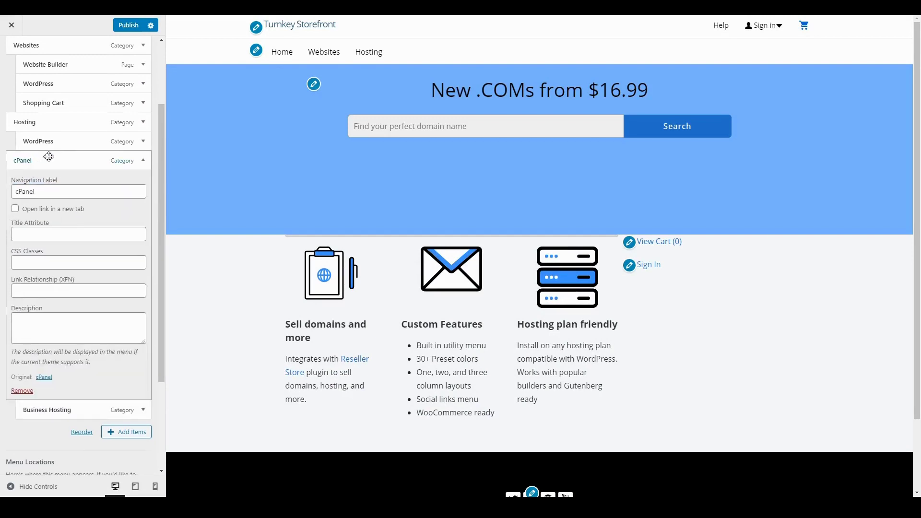
left_click(126, 431)
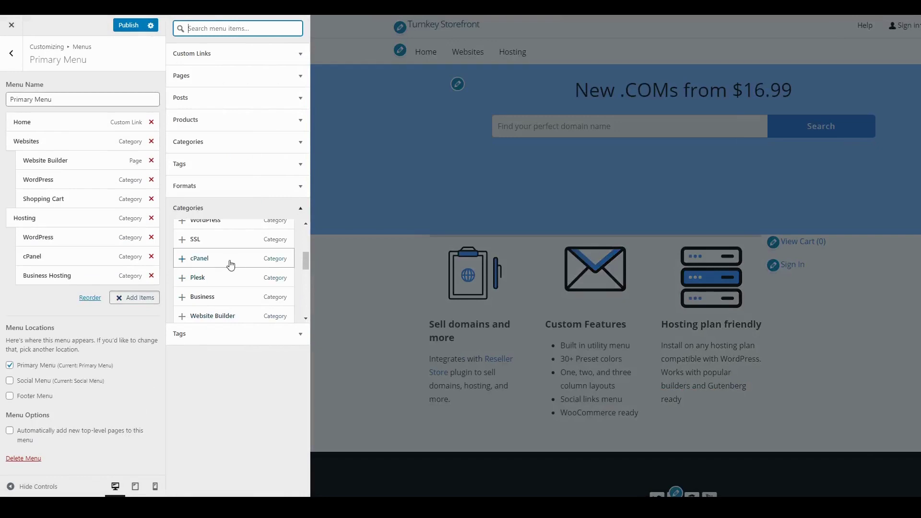
Add the Security and SSL categories to the Primary Menu, with SSL beneath Security.
scroll(231, 267, "down", 4)
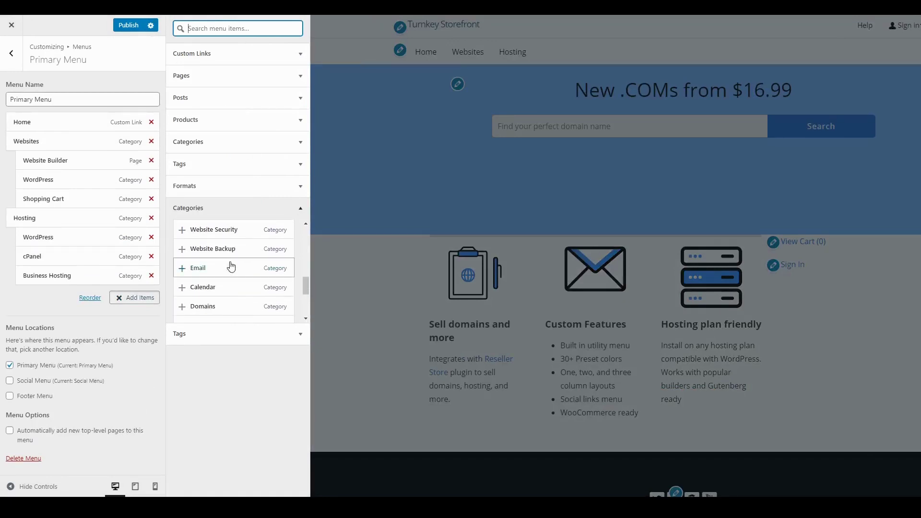
scroll(231, 267, "down", 3)
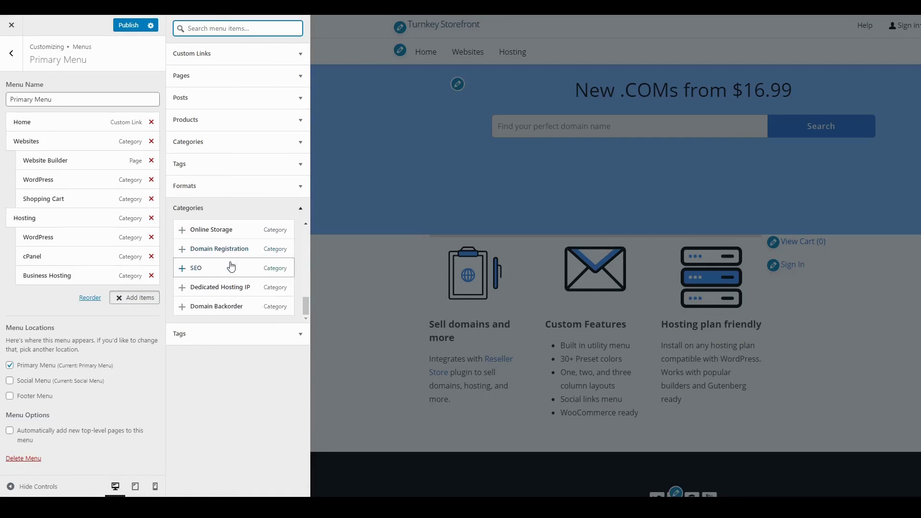
scroll(231, 267, "up", 5)
scroll(232, 267, "up", 5)
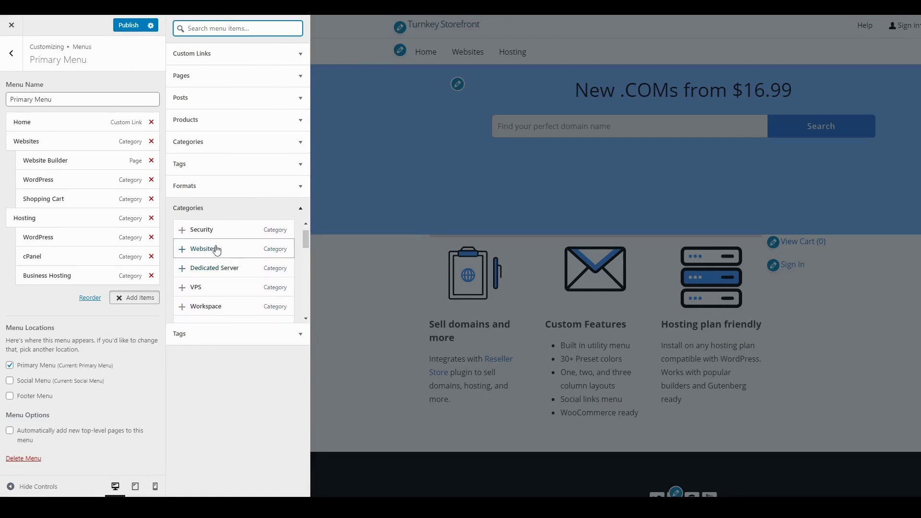
left_click(207, 235)
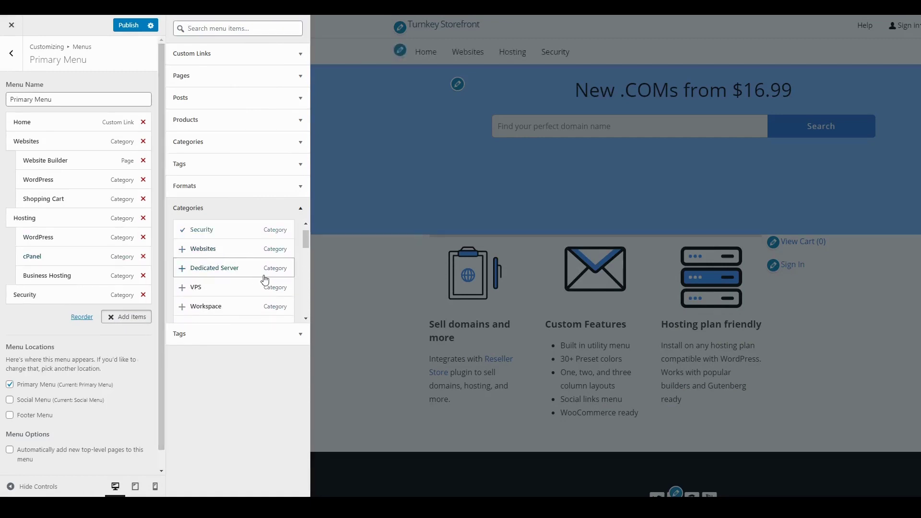
scroll(265, 280, "down", 1)
left_click(218, 269)
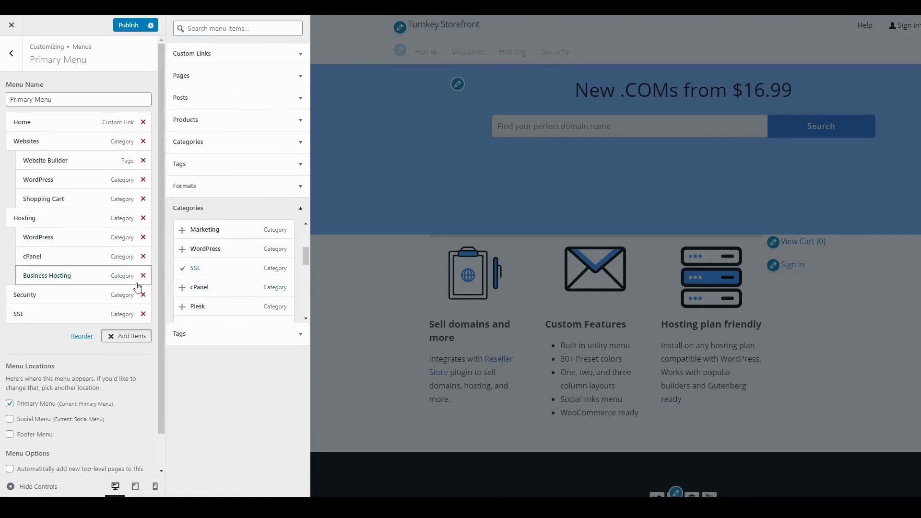
left_click_drag(77, 319, 77, 318)
Add Website Security nested under Security and publish the menu changes.
scroll(233, 286, "down", 1)
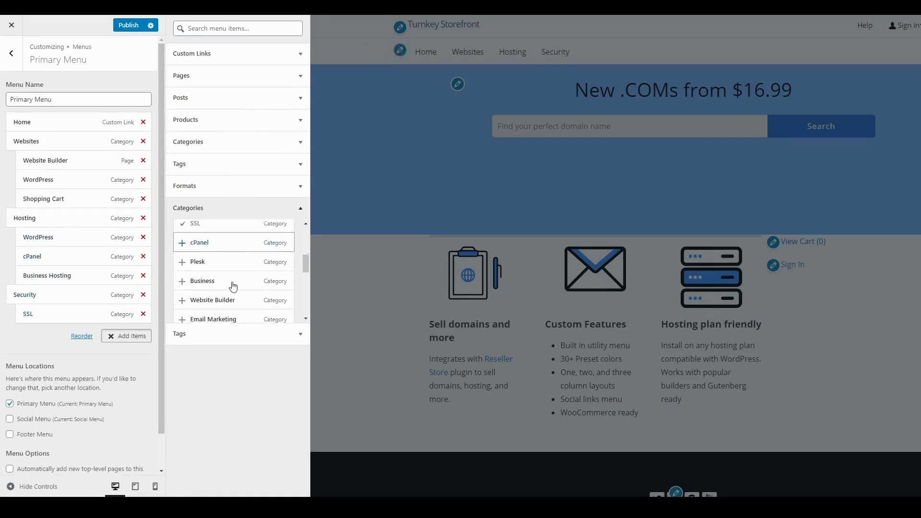
scroll(233, 287, "down", 3)
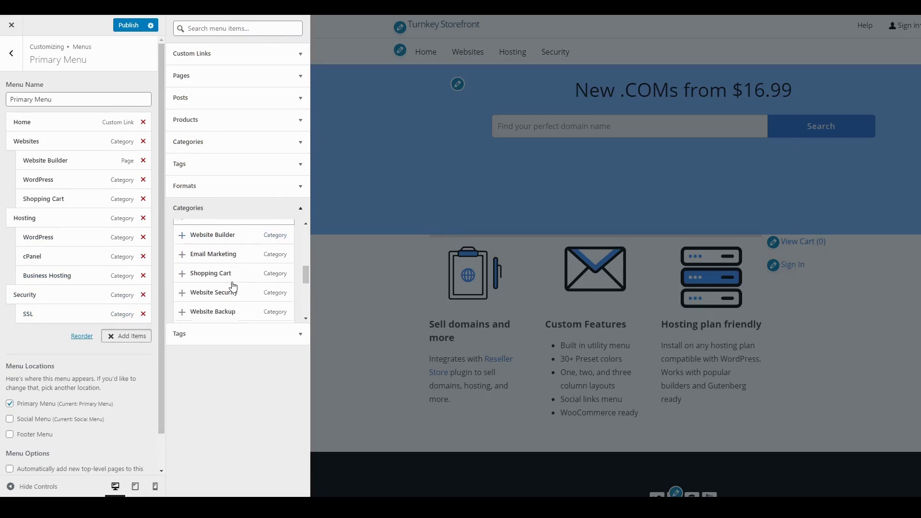
left_click(228, 263)
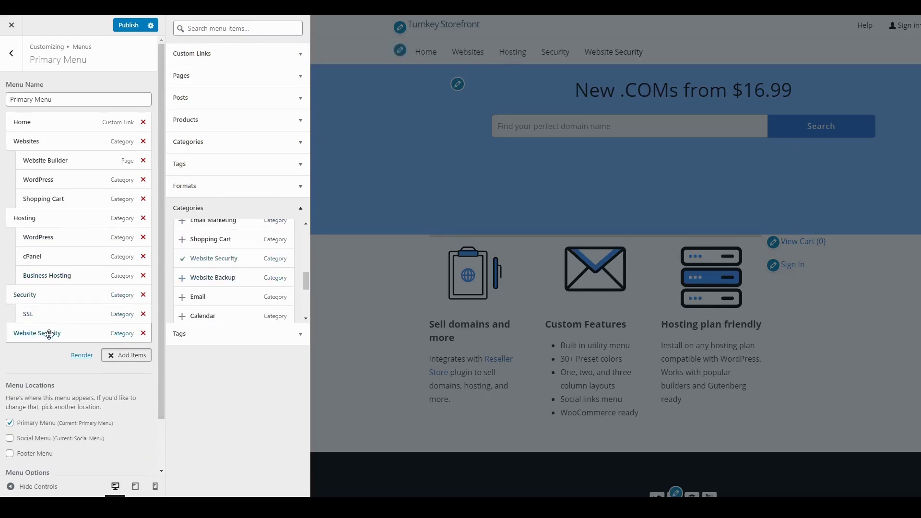
left_click_drag(53, 331, 66, 332)
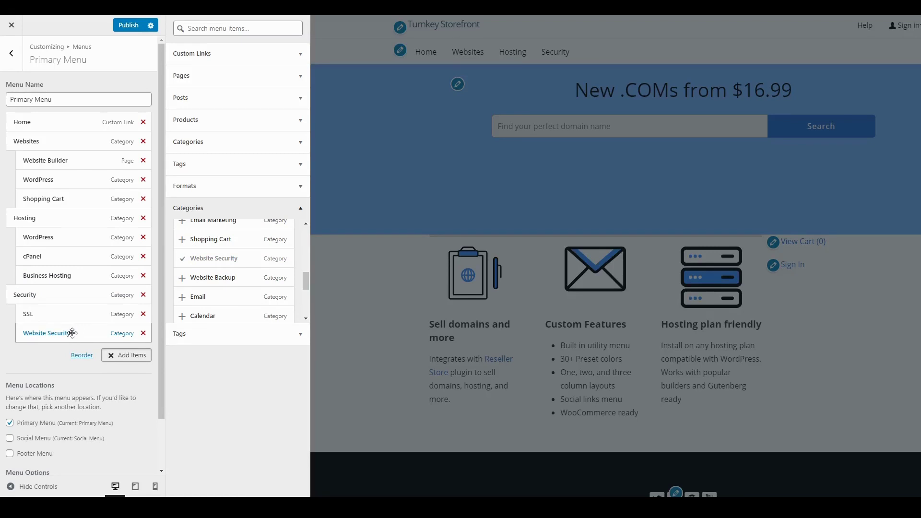
left_click(124, 28)
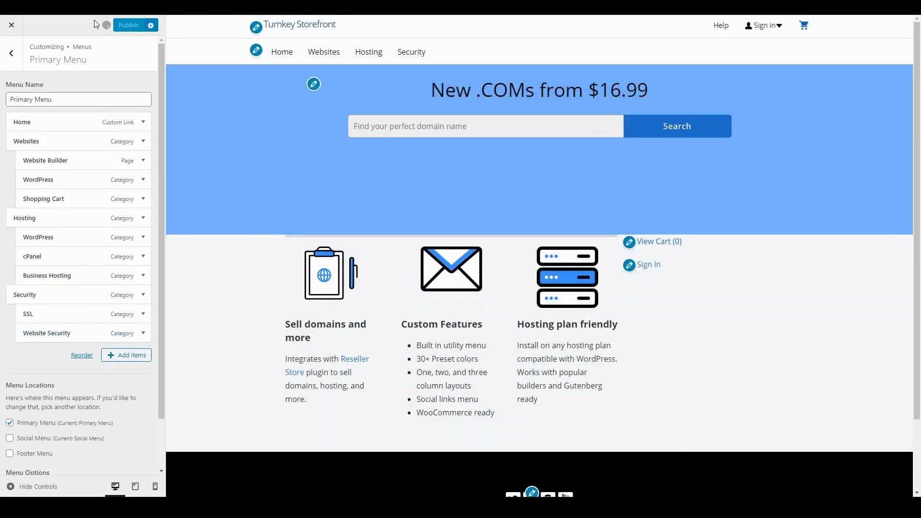
Exit the Customizer and open the cPanel page from the live site's Hosting menu.
left_click(14, 29)
mouse_move(284, 67)
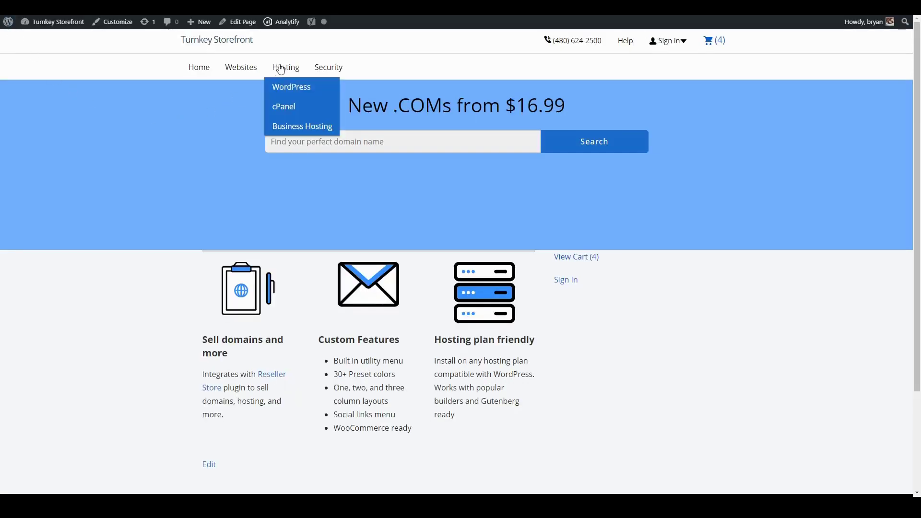
left_click(289, 111)
Open the Website Builder page from the Websites submenu.
scroll(351, 282, "down", 7)
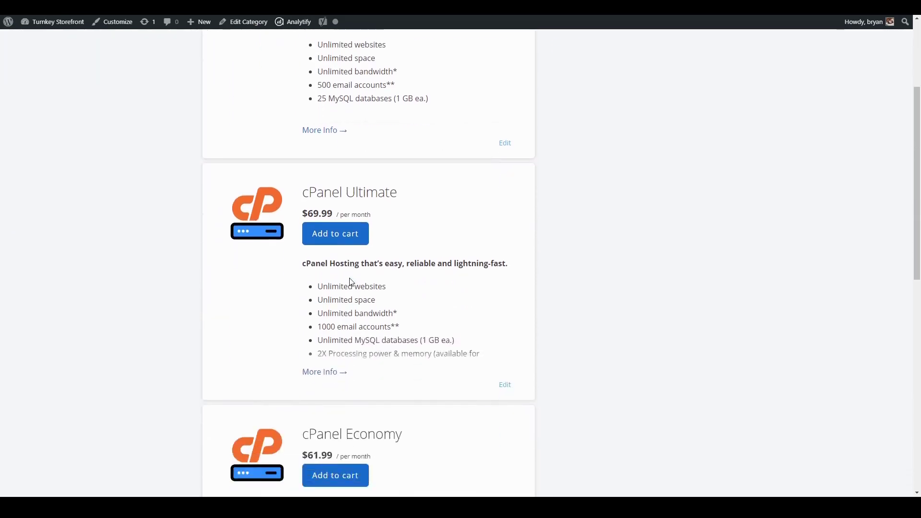
scroll(351, 283, "up", 6)
scroll(352, 282, "up", 1)
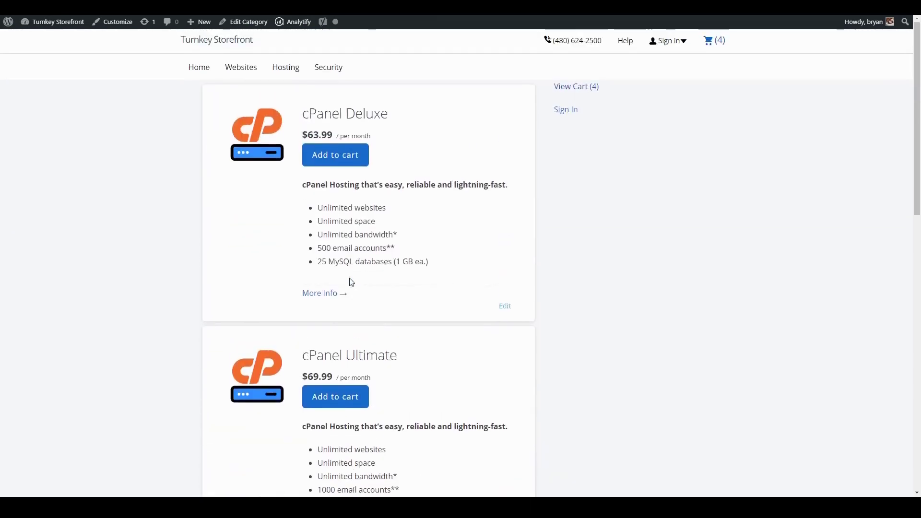
mouse_move(237, 65)
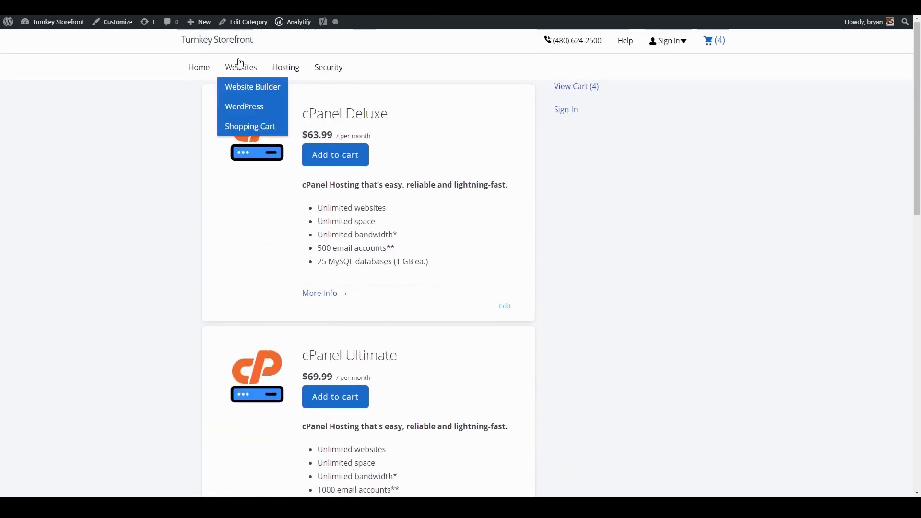
left_click(232, 90)
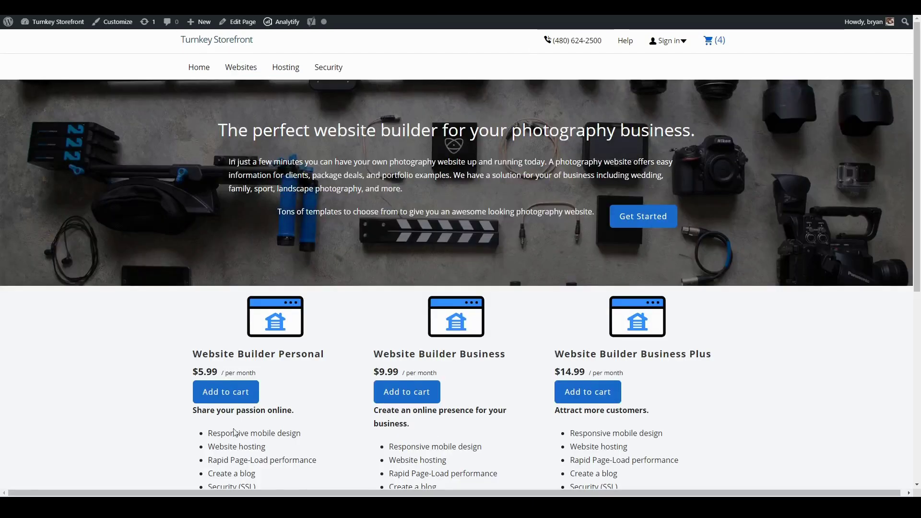